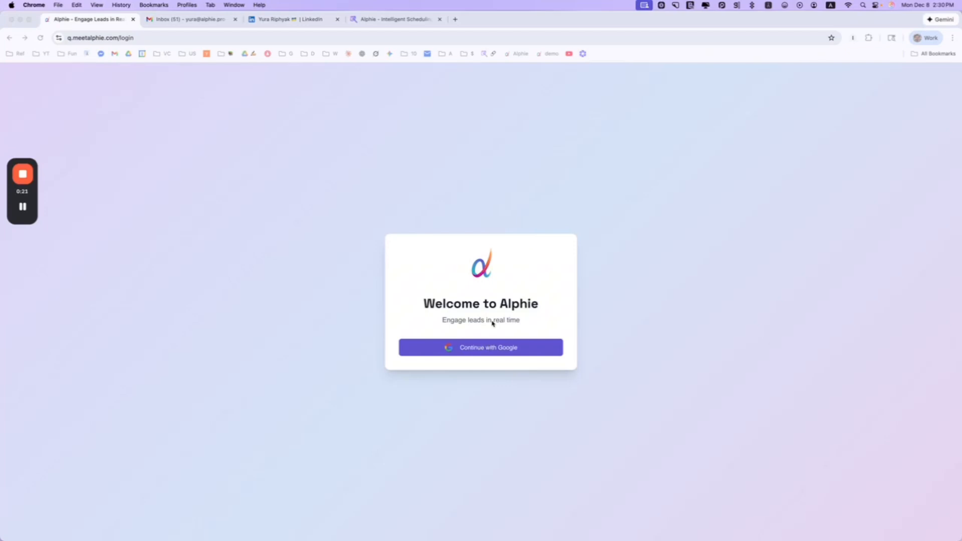
Start signing in to Alphie with Google from the Welcome to Alphie login page
{"action": "left_click", "coordinate": [495, 282]}
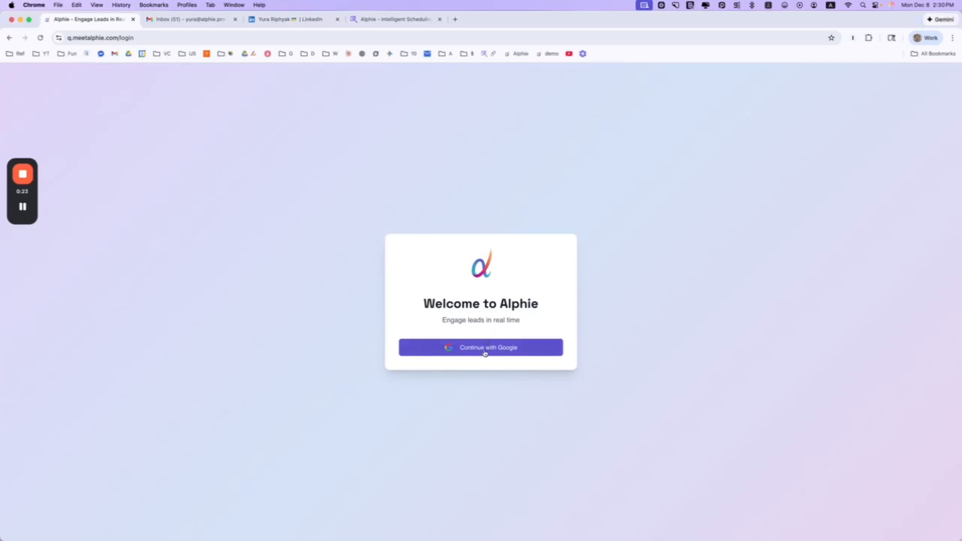
{"action": "left_click", "coordinate": [481, 350]}
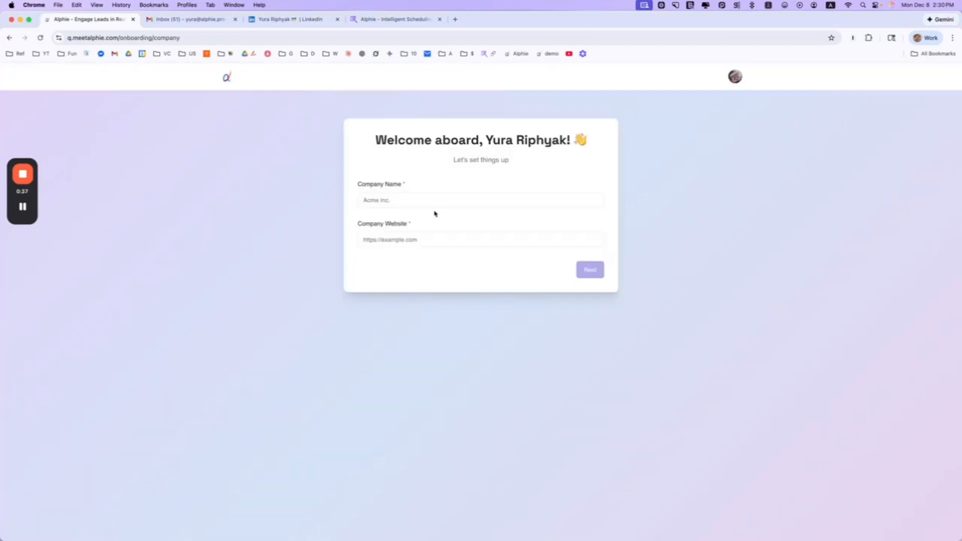
{"action": "left_click", "coordinate": [431, 203]}
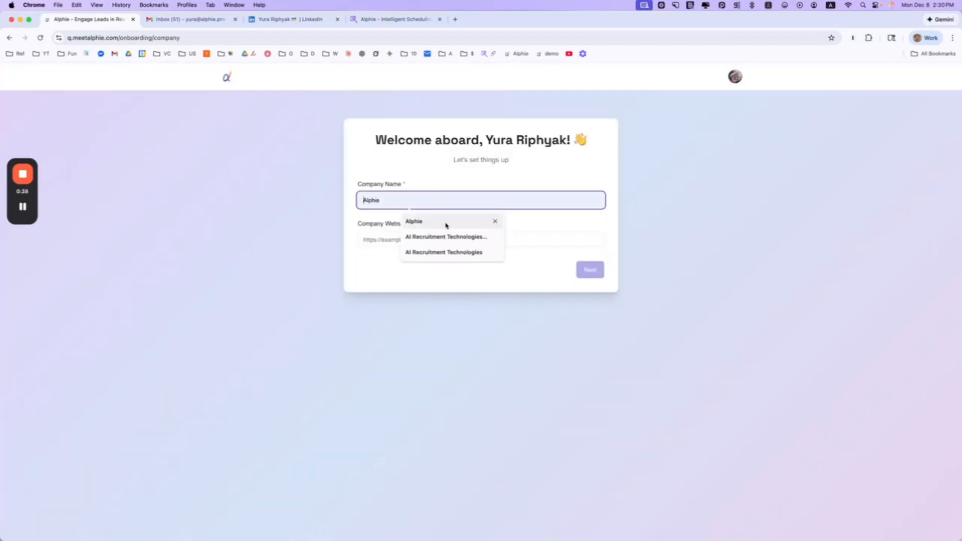
{"action": "left_click", "coordinate": [446, 223]}
{"action": "left_click", "coordinate": [421, 239]}
{"action": "left_click", "coordinate": [443, 260]}
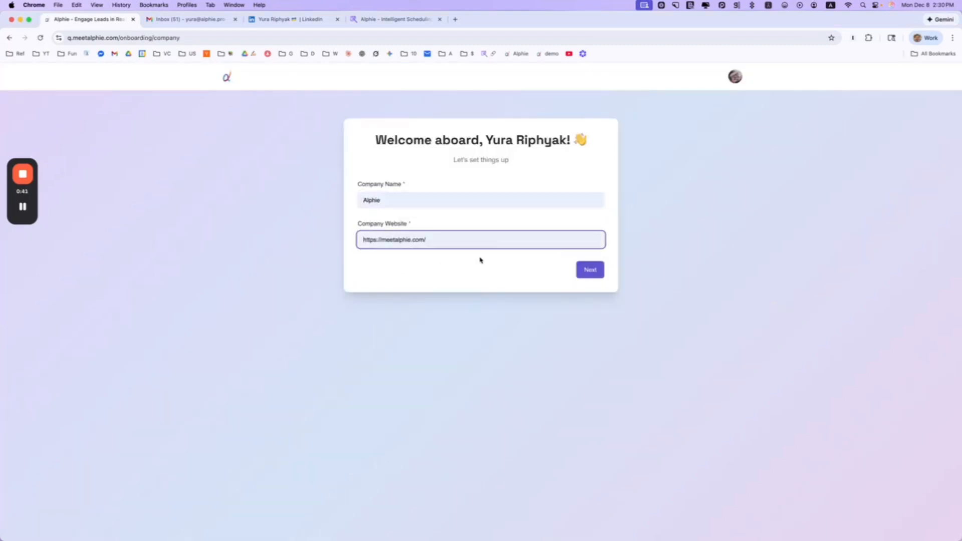
{"action": "left_click", "coordinate": [599, 274]}
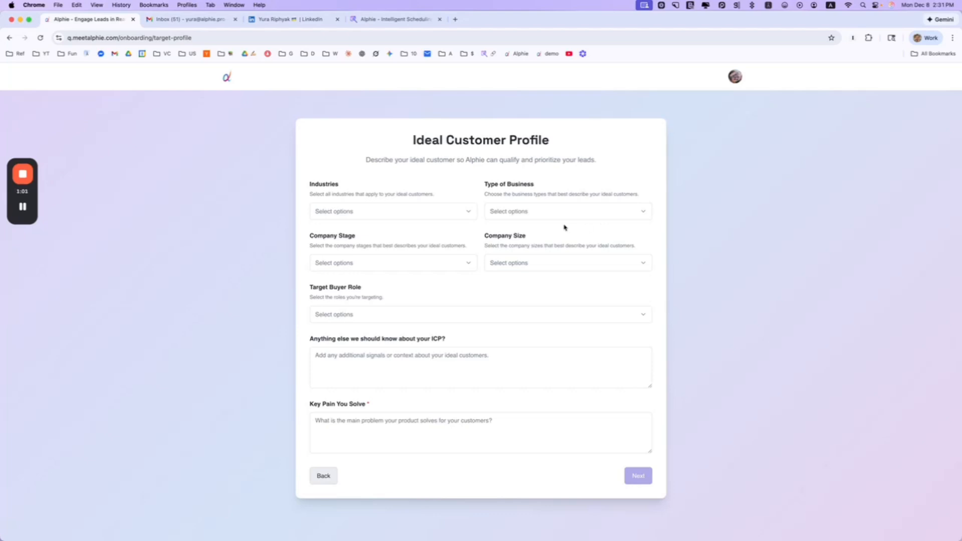
Select Software, Fintech, AI / ML and Professional Services as target industries
{"action": "left_click", "coordinate": [429, 210]}
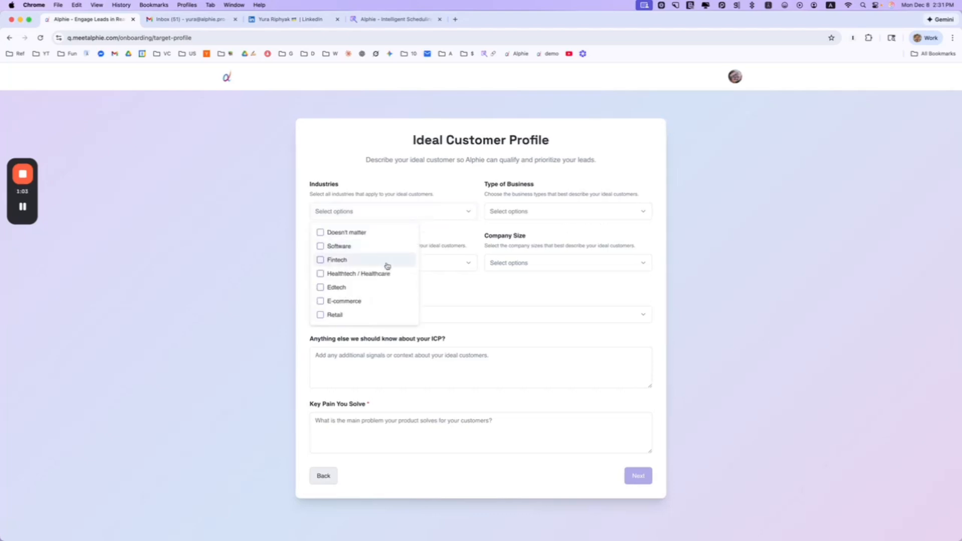
{"action": "scroll", "coordinate": [365, 274], "scroll_direction": "down", "scroll_amount": 5}
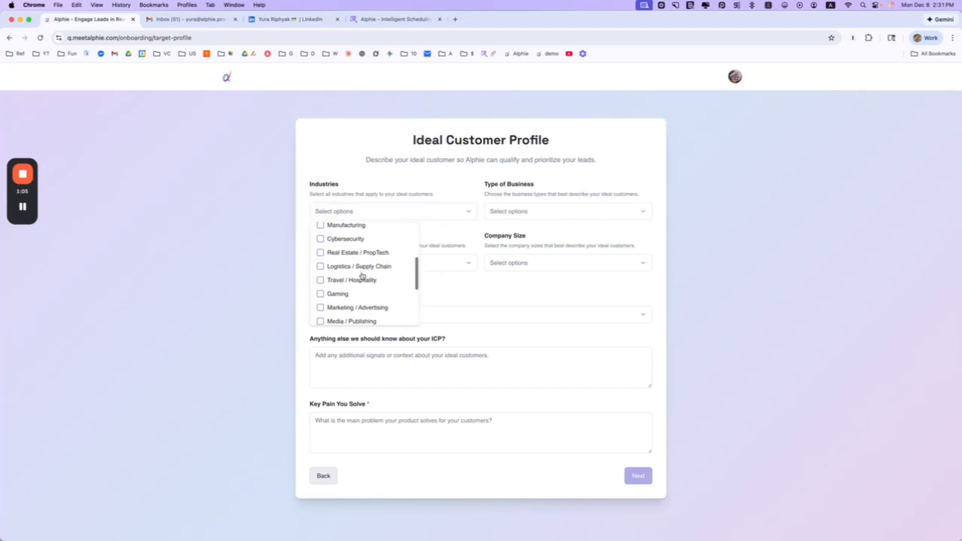
{"action": "scroll", "coordinate": [366, 275], "scroll_direction": "up", "scroll_amount": 5}
{"action": "left_click", "coordinate": [347, 247]}
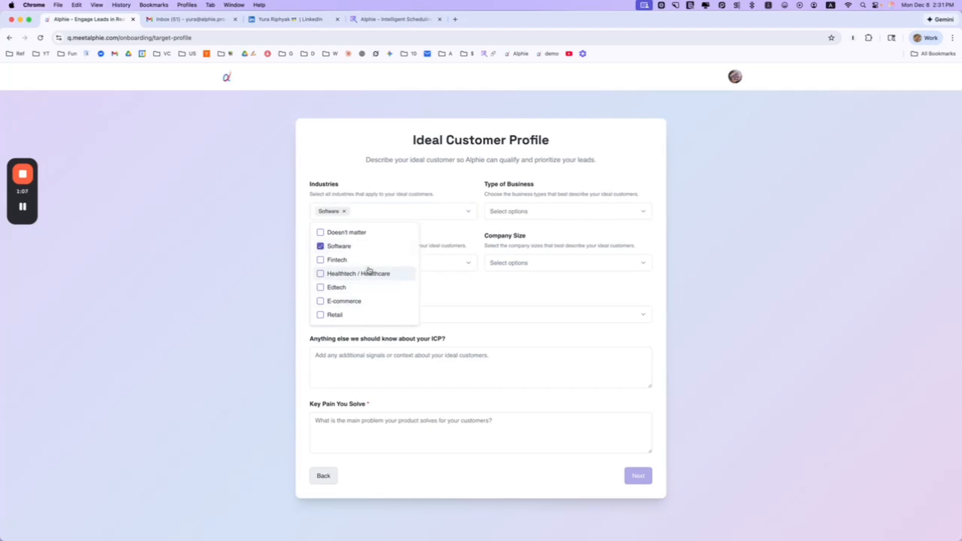
{"action": "left_click", "coordinate": [362, 260]}
{"action": "scroll", "coordinate": [381, 273], "scroll_direction": "down", "scroll_amount": 3}
{"action": "scroll", "coordinate": [370, 257], "scroll_direction": "up", "scroll_amount": 1}
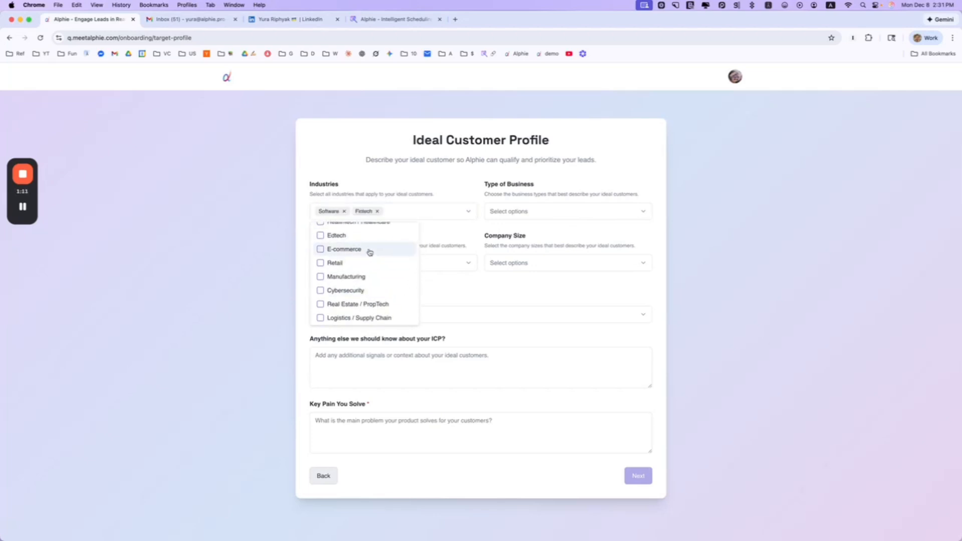
{"action": "scroll", "coordinate": [370, 252], "scroll_direction": "up", "scroll_amount": 1}
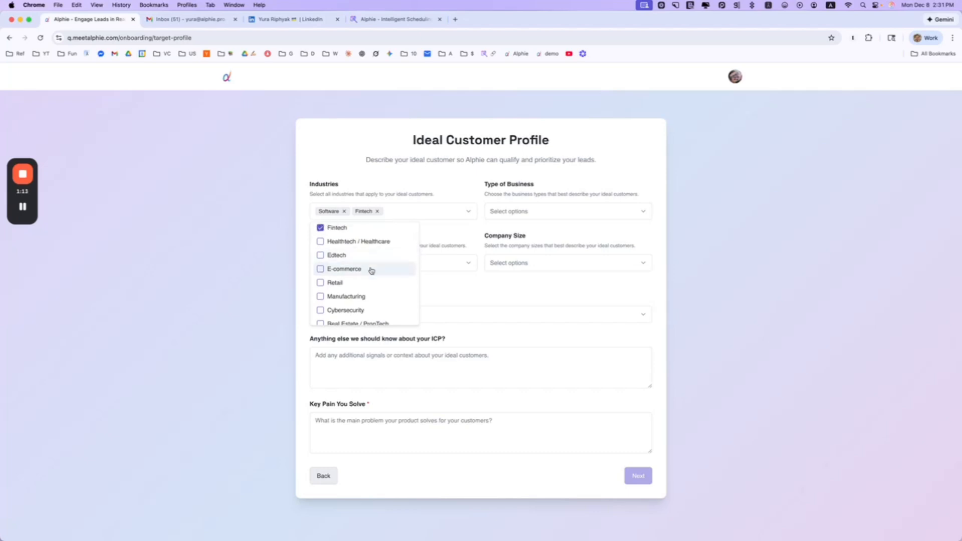
{"action": "scroll", "coordinate": [376, 286], "scroll_direction": "down", "scroll_amount": 5}
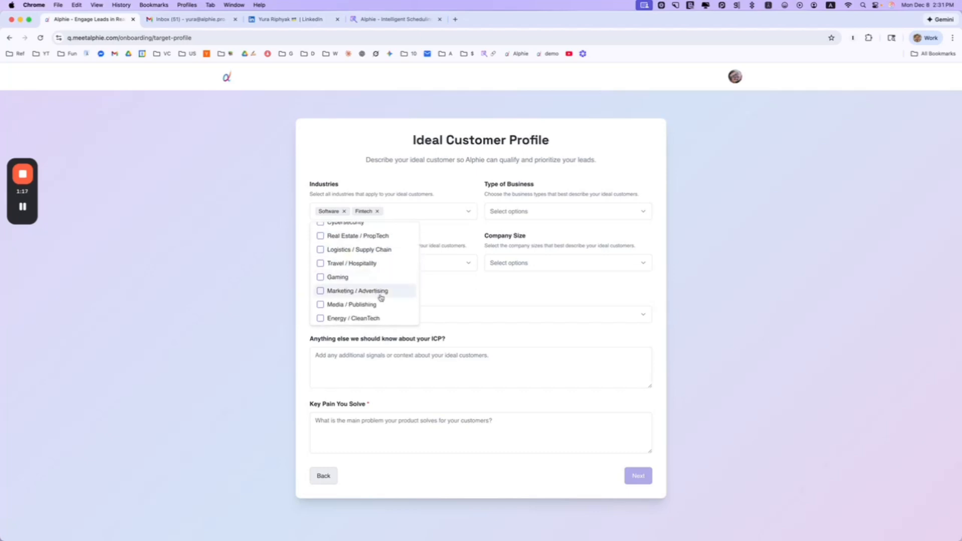
{"action": "scroll", "coordinate": [378, 293], "scroll_direction": "down", "scroll_amount": 5}
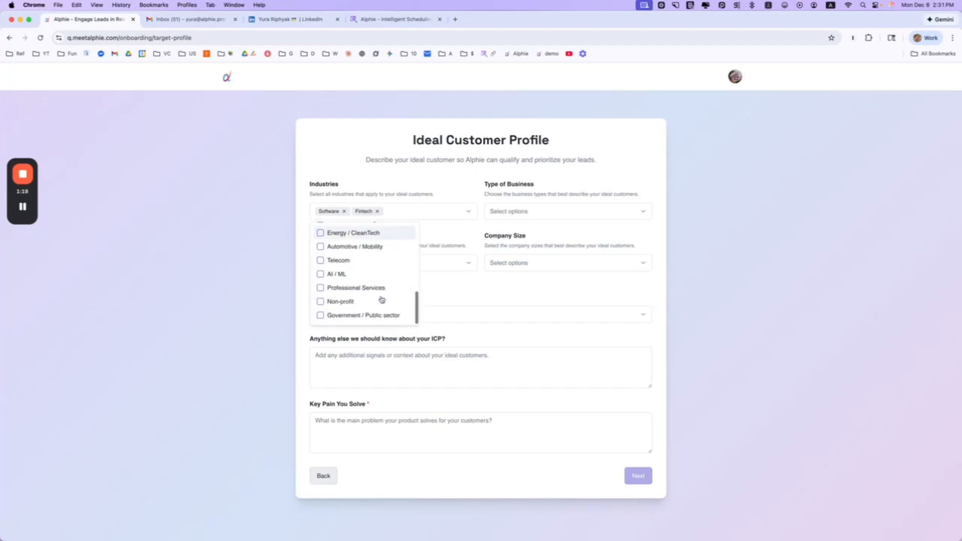
{"action": "left_click", "coordinate": [337, 274]}
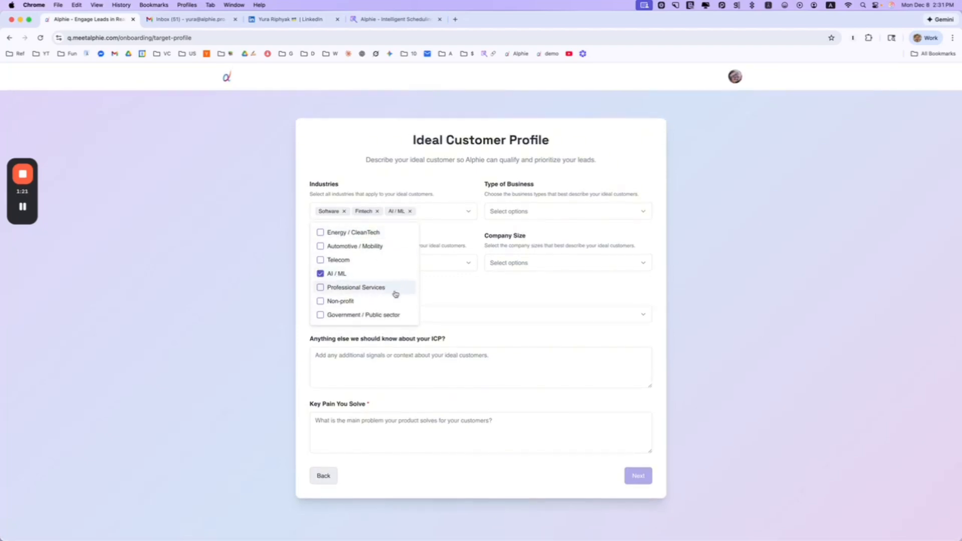
{"action": "left_click", "coordinate": [396, 288]}
Select B2B, SaaS, PaaS and IaaS as the business types
{"action": "left_click", "coordinate": [599, 212]}
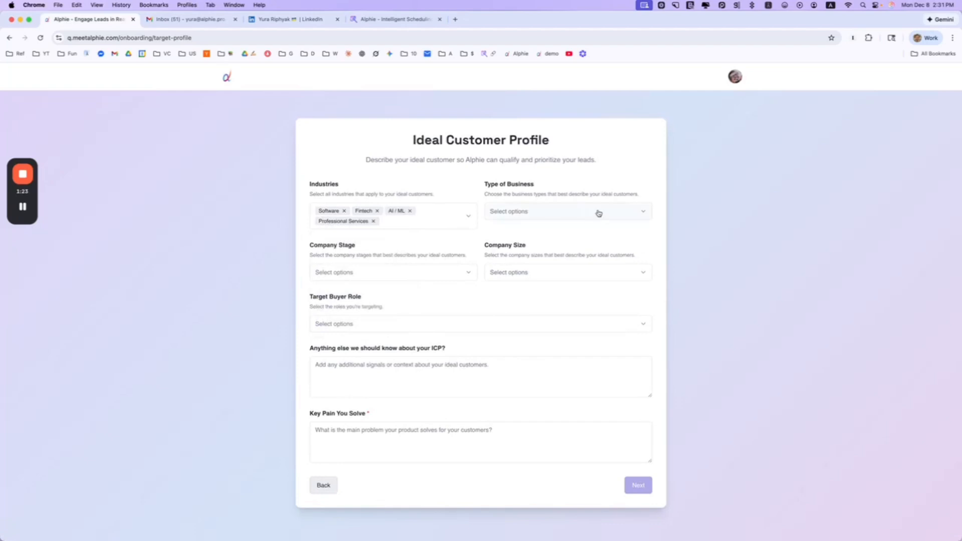
{"action": "left_click", "coordinate": [522, 248]}
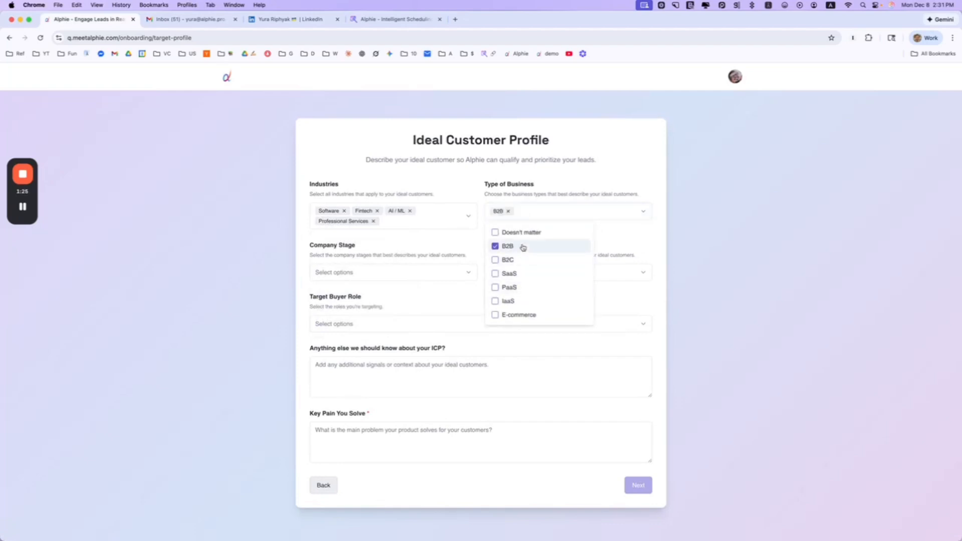
{"action": "left_click", "coordinate": [518, 277]}
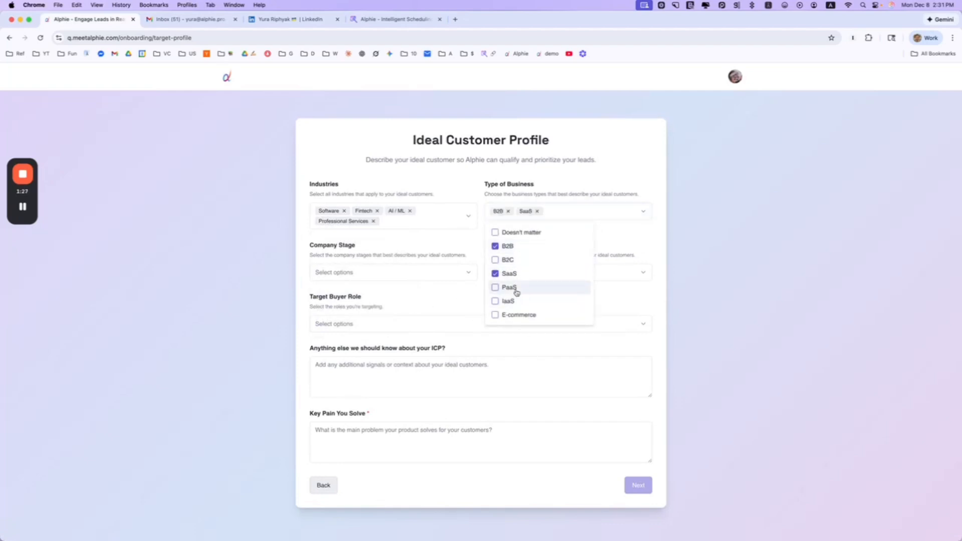
{"action": "left_click", "coordinate": [515, 288]}
{"action": "left_click", "coordinate": [514, 300]}
{"action": "left_click", "coordinate": [447, 302]}
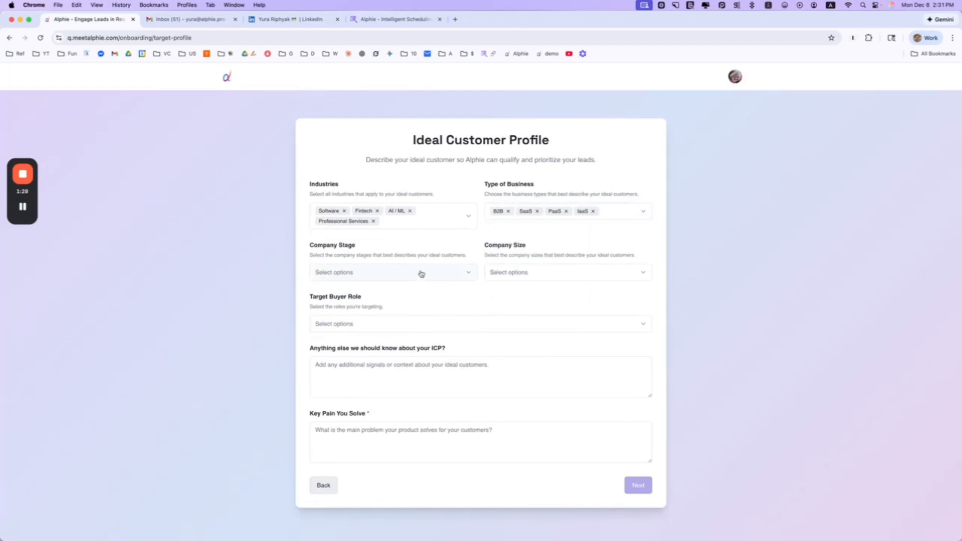
{"action": "left_click", "coordinate": [420, 272]}
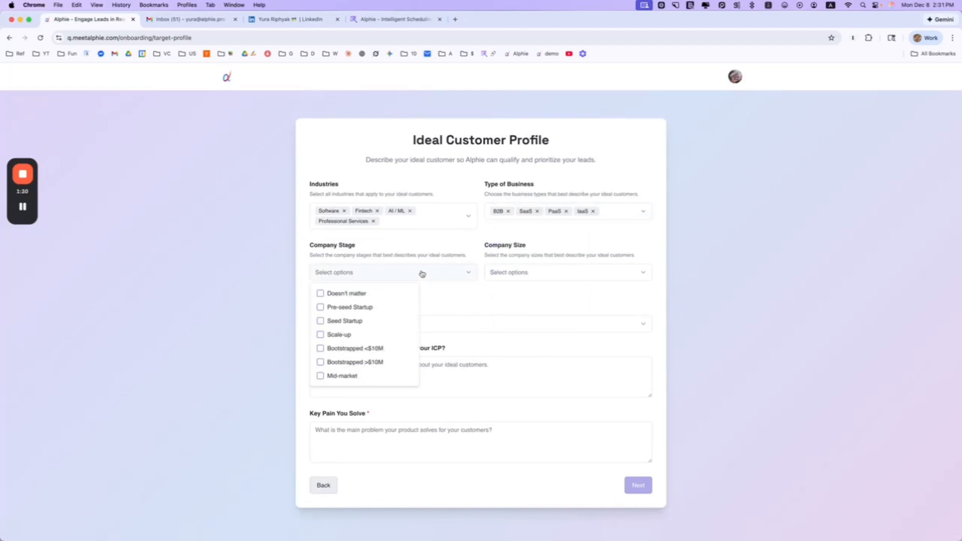
Select Seed Startup, Pre-seed Startup and Bootstrapped <$10M as company stages
{"action": "left_click", "coordinate": [354, 321]}
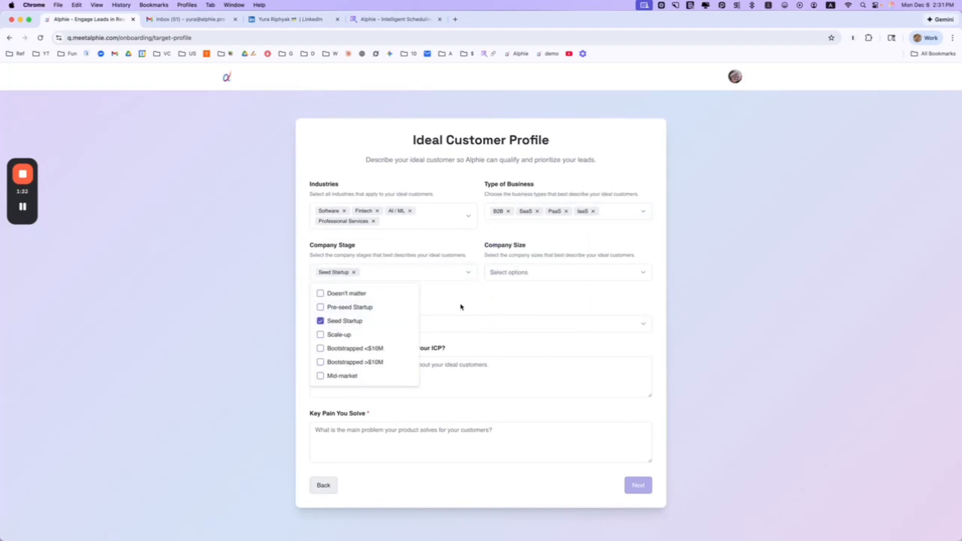
{"action": "left_click", "coordinate": [380, 306]}
{"action": "scroll", "coordinate": [349, 340], "scroll_direction": "down", "scroll_amount": 1}
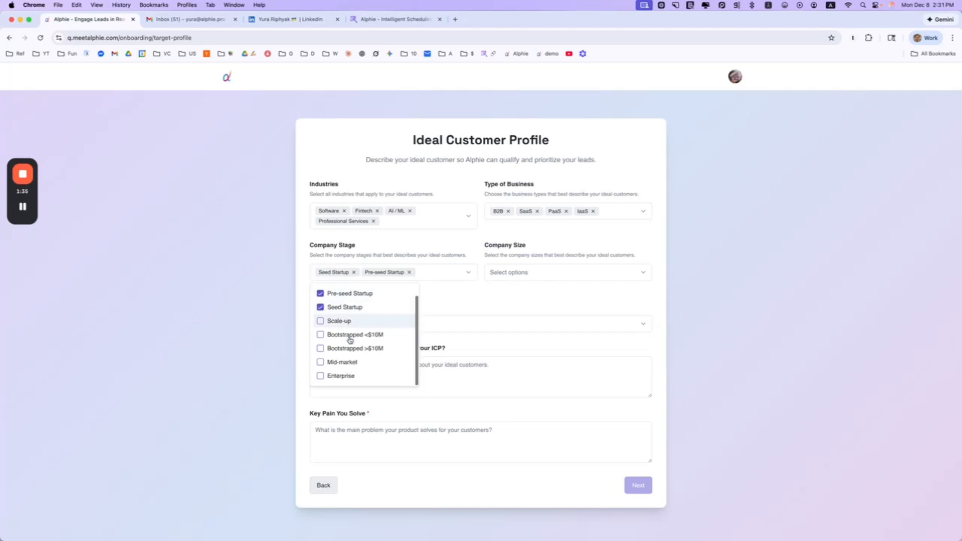
{"action": "scroll", "coordinate": [362, 373], "scroll_direction": "up", "scroll_amount": 1}
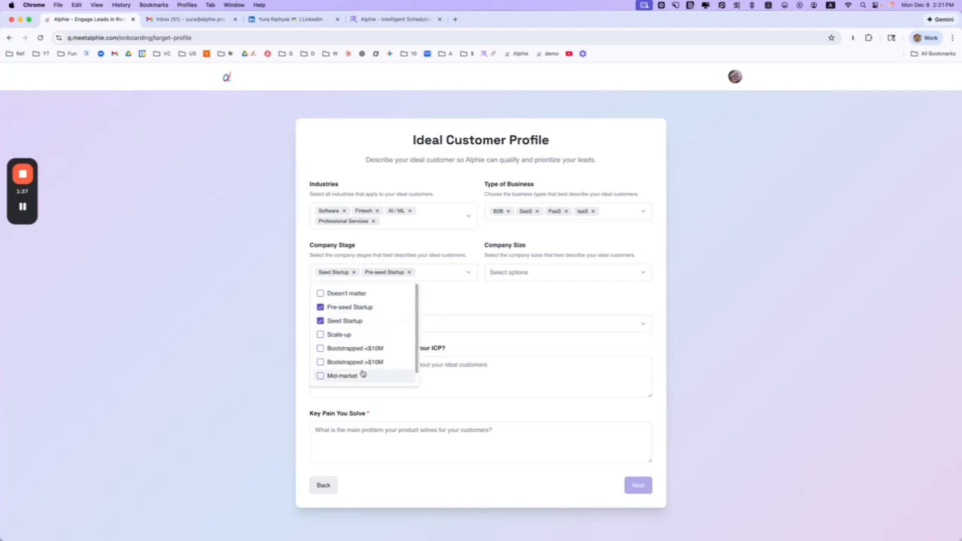
{"action": "left_click", "coordinate": [368, 349]}
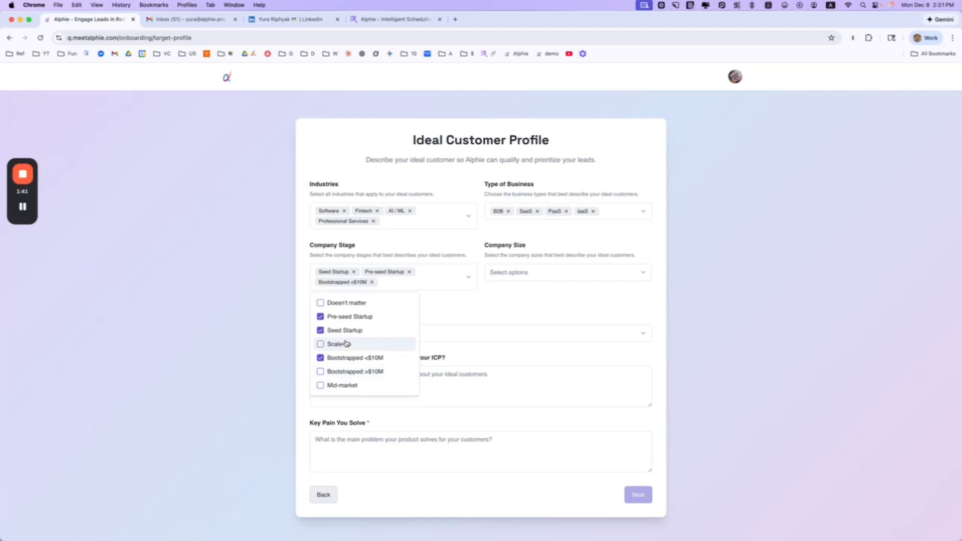
{"action": "left_click", "coordinate": [564, 322]}
Set the company size to 1-10 and 11-50
{"action": "left_click", "coordinate": [593, 272]}
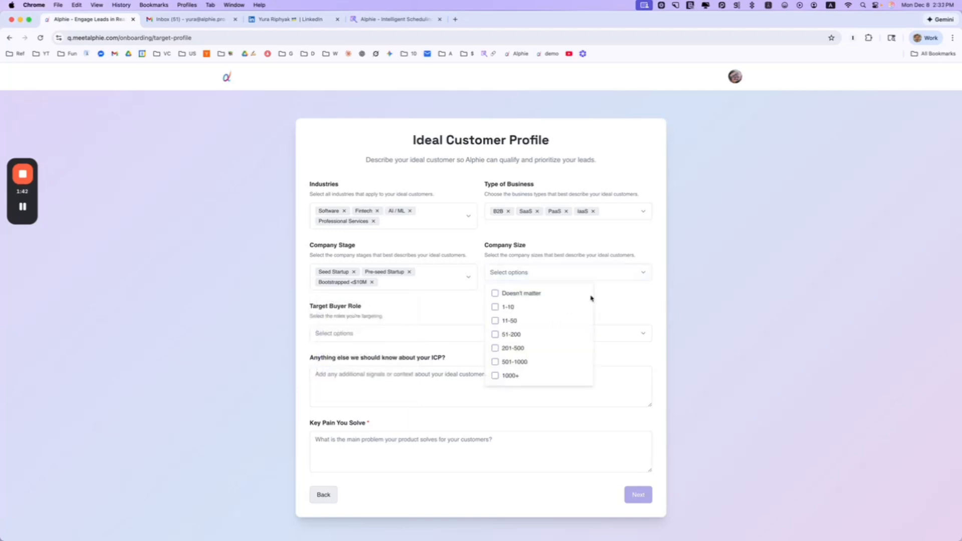
{"action": "left_click", "coordinate": [551, 309]}
{"action": "left_click", "coordinate": [528, 321]}
{"action": "left_click", "coordinate": [536, 326]}
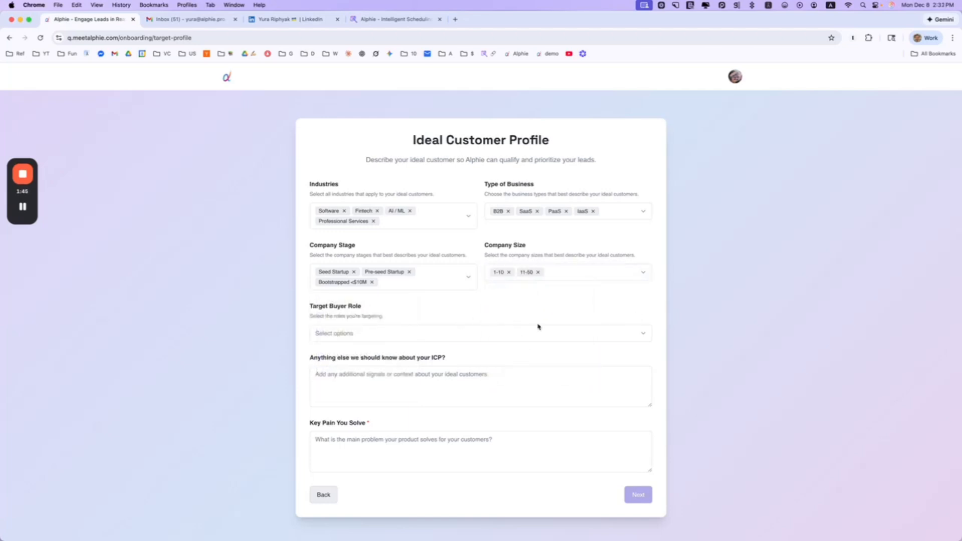
Choose Founder / CEO, Head of Growth and VP Sales / Head of Sales as target buyer roles
{"action": "left_click", "coordinate": [375, 335]}
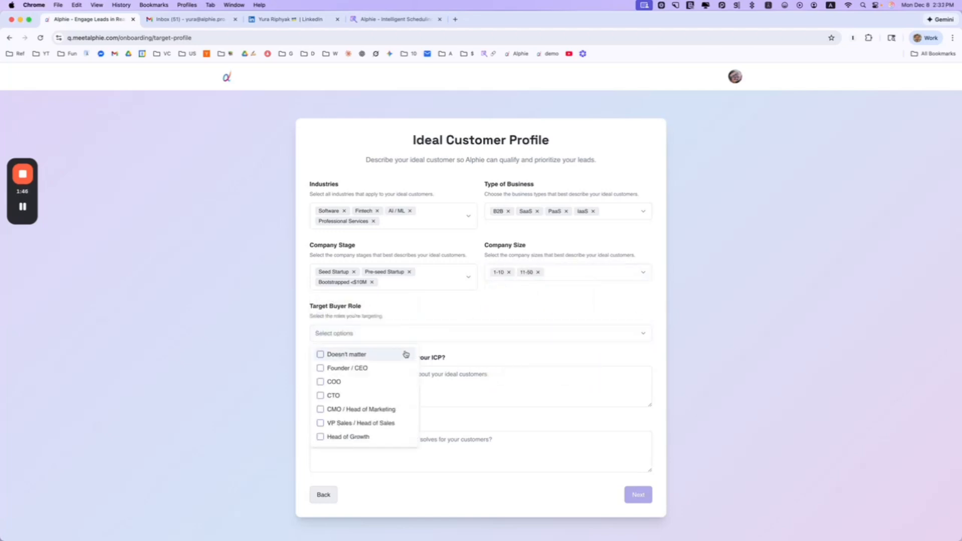
{"action": "left_click", "coordinate": [360, 368]}
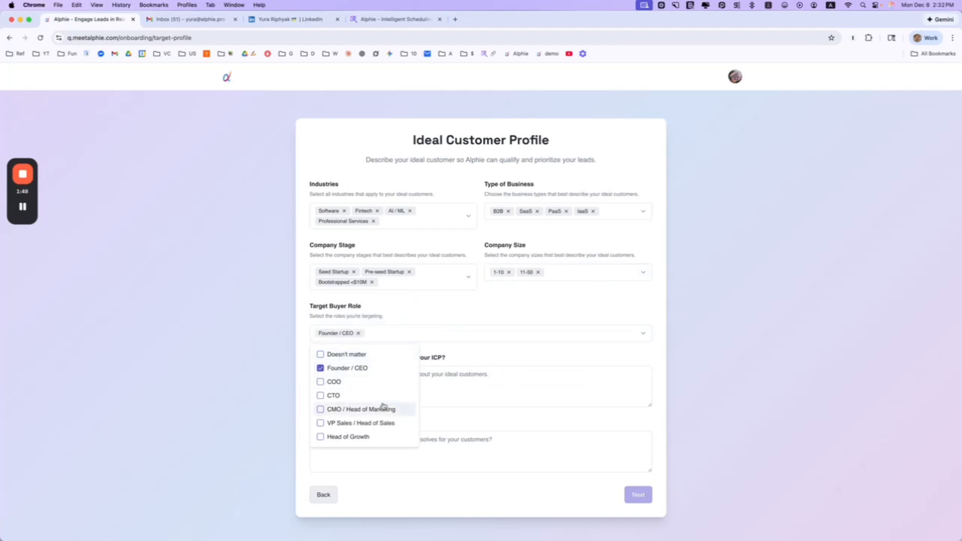
{"action": "scroll", "coordinate": [383, 401], "scroll_direction": "down", "scroll_amount": 1}
{"action": "scroll", "coordinate": [372, 401], "scroll_direction": "down", "scroll_amount": 3}
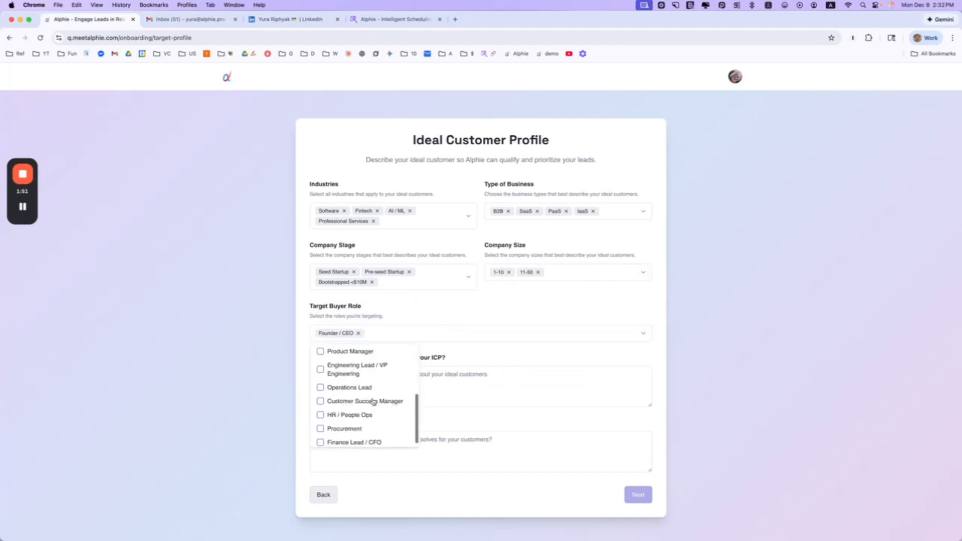
{"action": "scroll", "coordinate": [372, 400], "scroll_direction": "up", "scroll_amount": 2}
{"action": "left_click", "coordinate": [361, 379]}
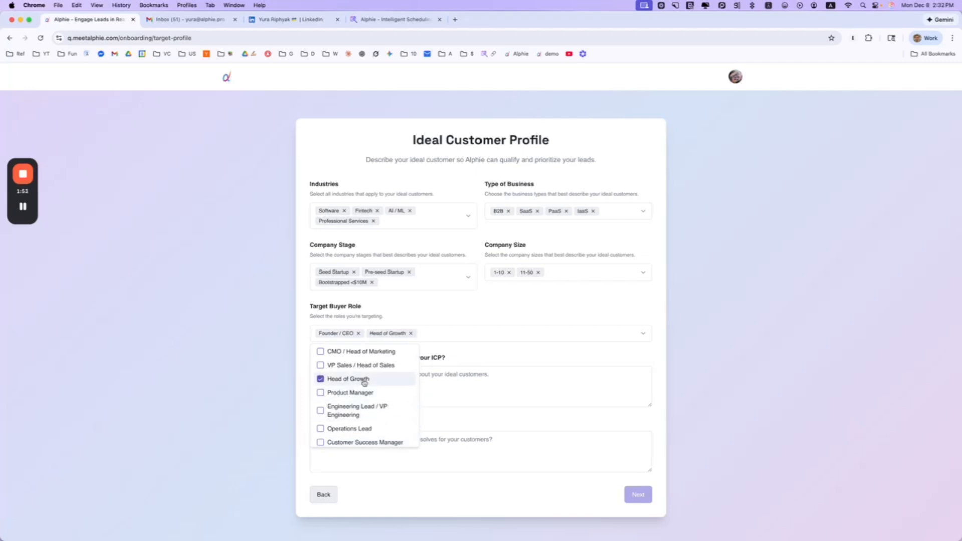
{"action": "scroll", "coordinate": [387, 379], "scroll_direction": "down", "scroll_amount": 1}
{"action": "left_click", "coordinate": [381, 365]}
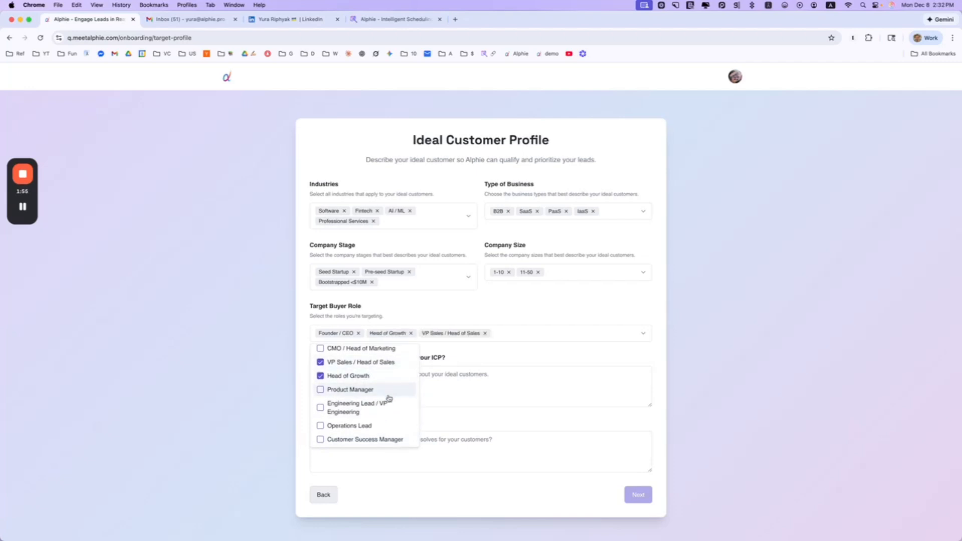
{"action": "key", "text": "Escape"}
{"action": "left_click", "coordinate": [374, 373]}
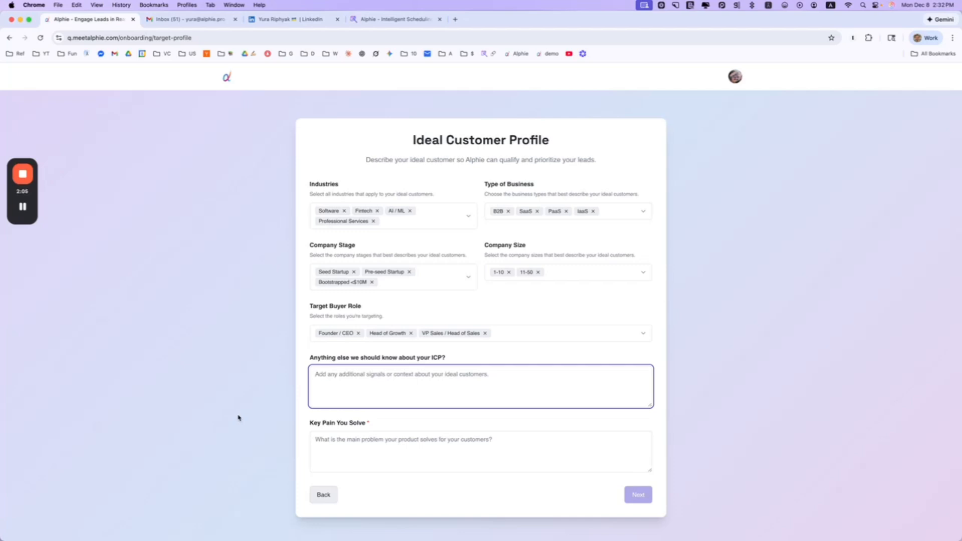
Write ICP notes 'Founders of early-stage startups, sales leaders of growth stage startups', fixing typos
{"action": "type", "text": "Founders"}
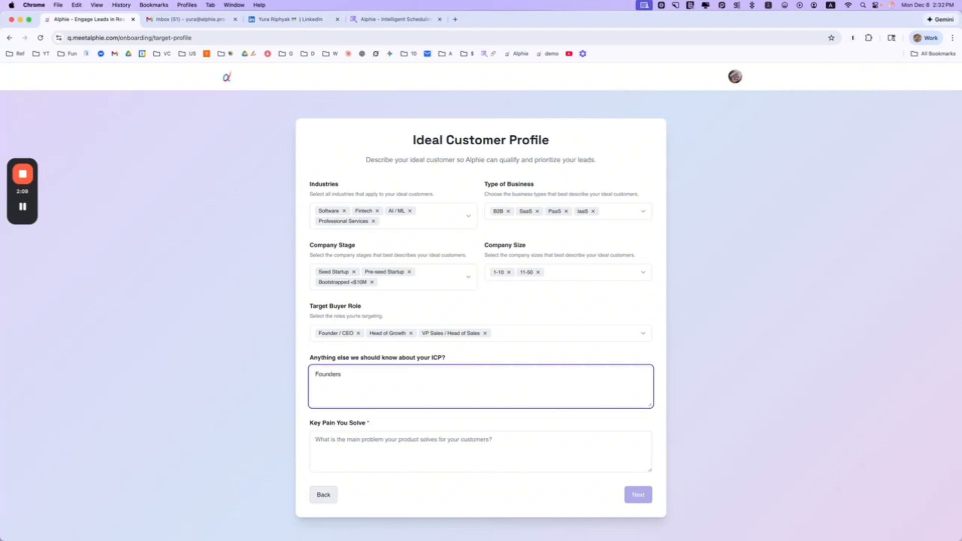
{"action": "type", "text": " of early"}
{"action": "type", "text": "-stage startu"}
{"action": "type", "text": "os."}
{"action": "key", "text": "BackSpace"}
{"action": "key", "text": "BackSpace"}
{"action": "type", "text": "ps, sales leaders of growth"}
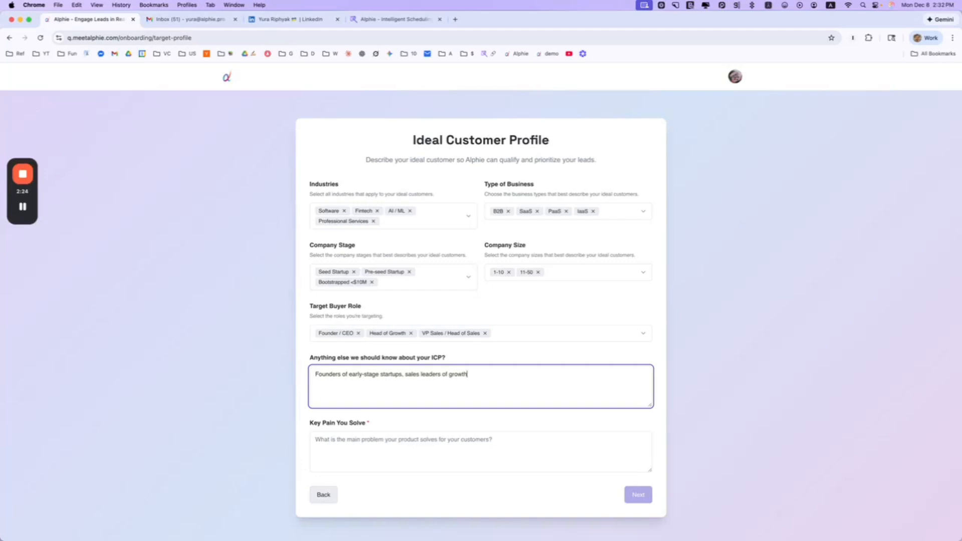
{"action": "type", "text": " stafge startupos"}
{"action": "left_click", "coordinate": [479, 374]}
{"action": "key", "text": "BackSpace"}
{"action": "left_click", "coordinate": [508, 373]}
{"action": "key", "text": "BackSpace"}
Enter 'qualifying leads in real time' as the key pain and submit the profile
{"action": "left_click", "coordinate": [429, 457]}
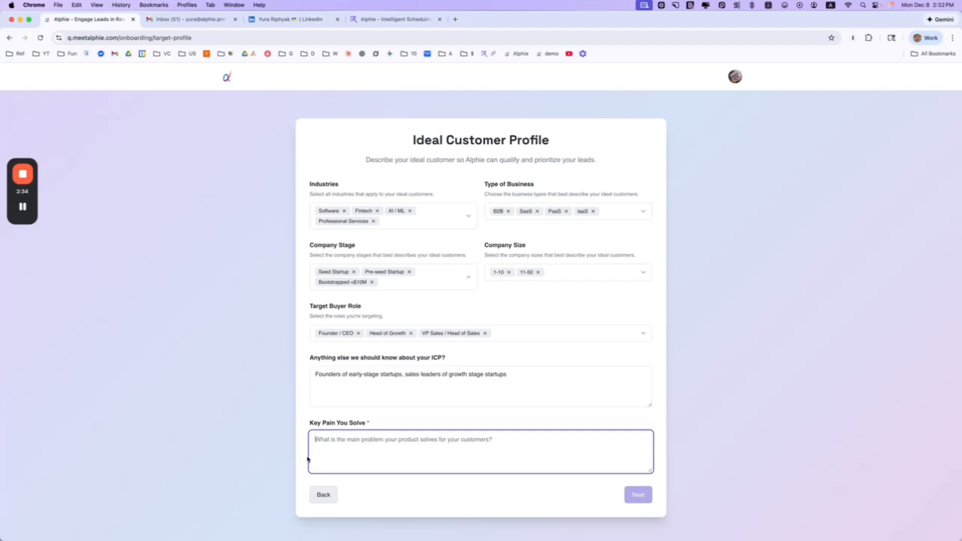
{"action": "type", "text": "qualify"}
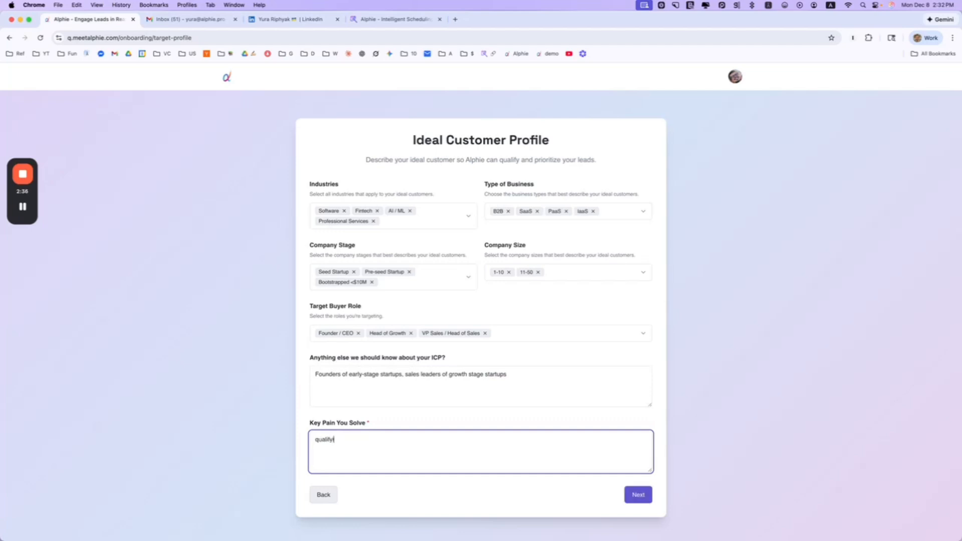
{"action": "type", "text": "ing leads in real time"}
{"action": "left_click_drag", "start_coordinate": [375, 425], "coordinate": [309, 423]}
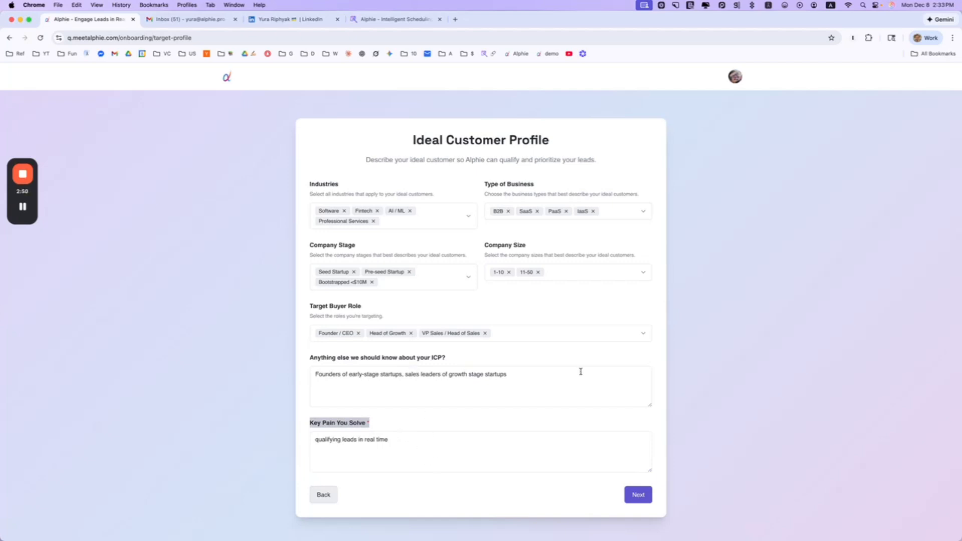
{"action": "left_click", "coordinate": [638, 496]}
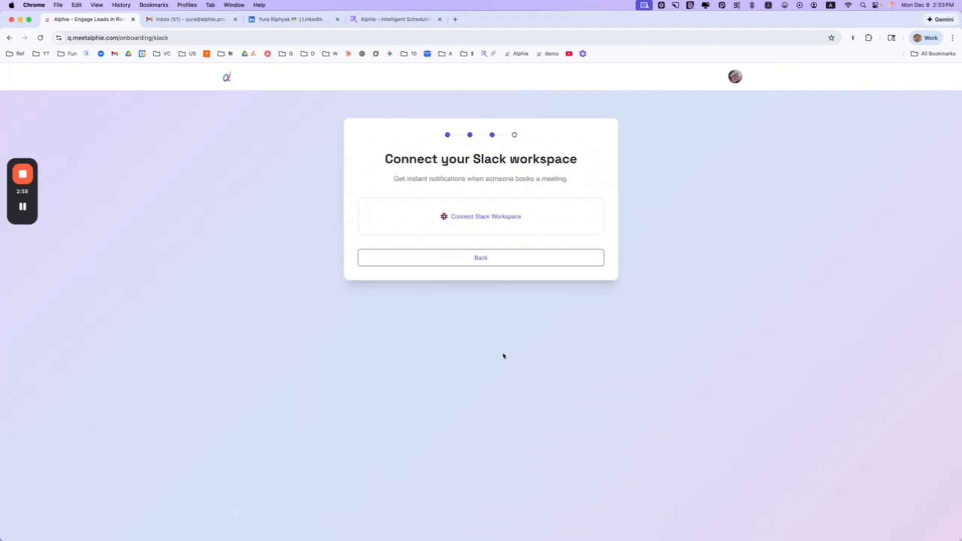
Connect the Slack workspace and allow Alphie the Q access
{"action": "left_click", "coordinate": [485, 217]}
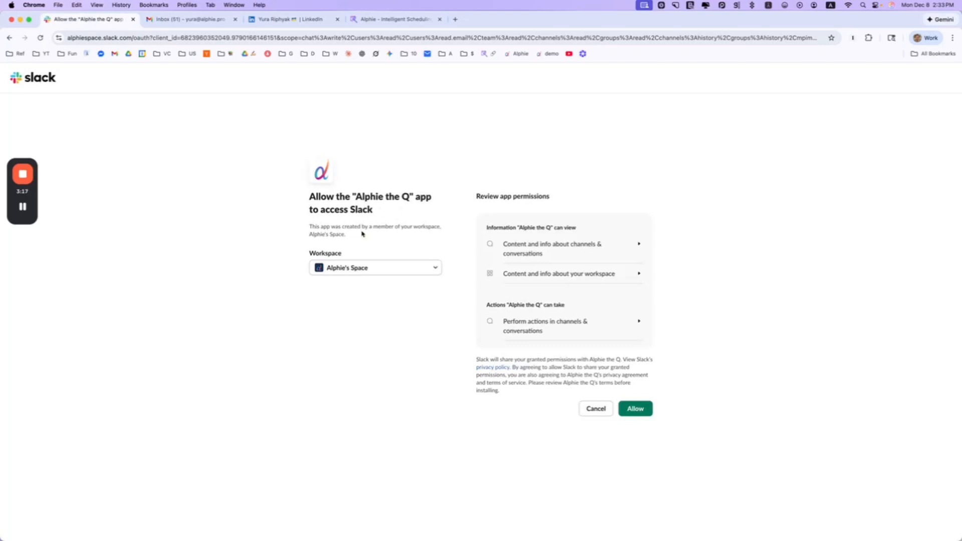
{"action": "left_click", "coordinate": [633, 408]}
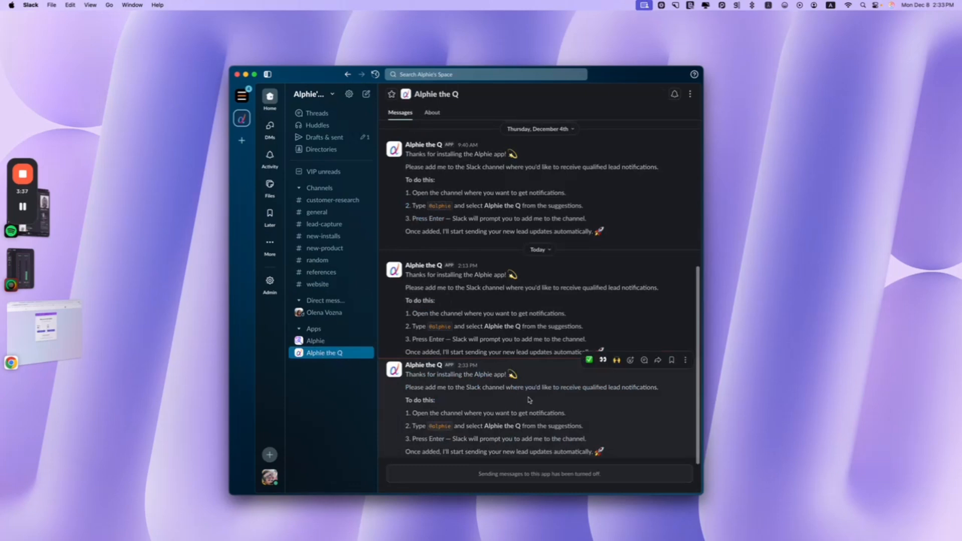
{"action": "left_click_drag", "start_coordinate": [405, 412], "coordinate": [608, 456]}
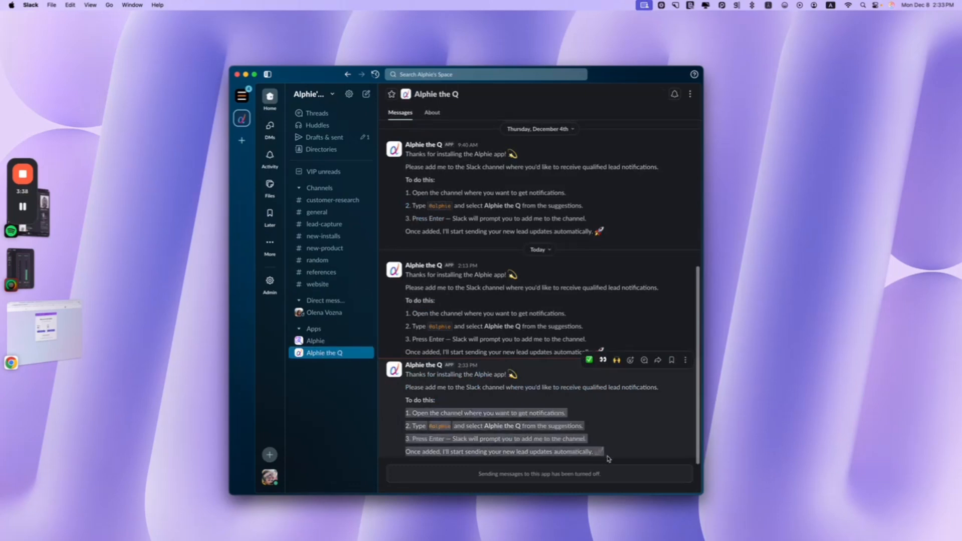
{"action": "left_click", "coordinate": [632, 436]}
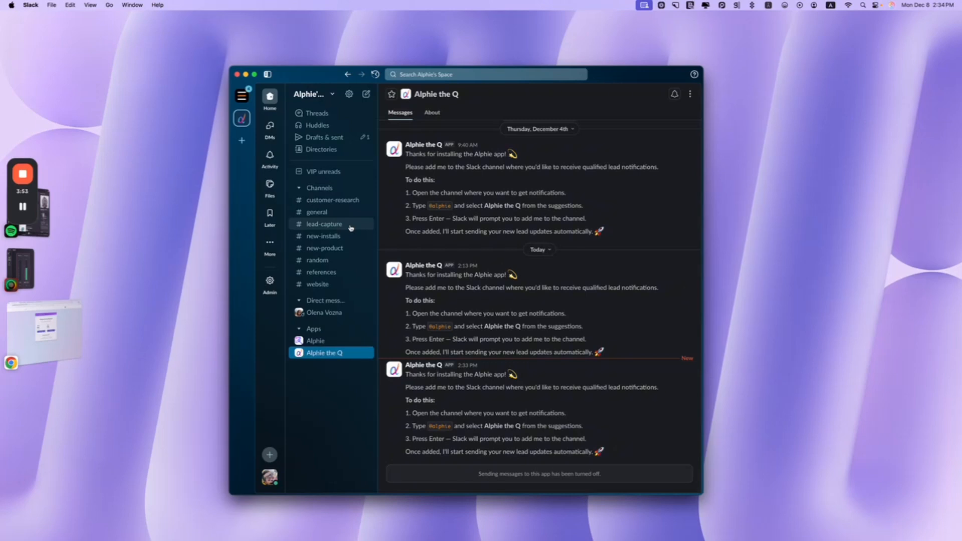
{"action": "left_click", "coordinate": [350, 228]}
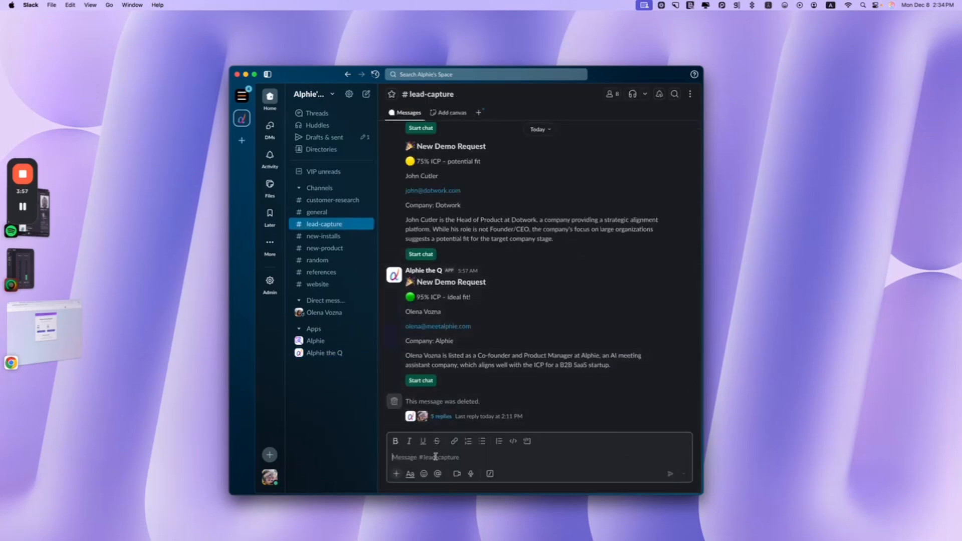
{"action": "type", "text": "@alphie"}
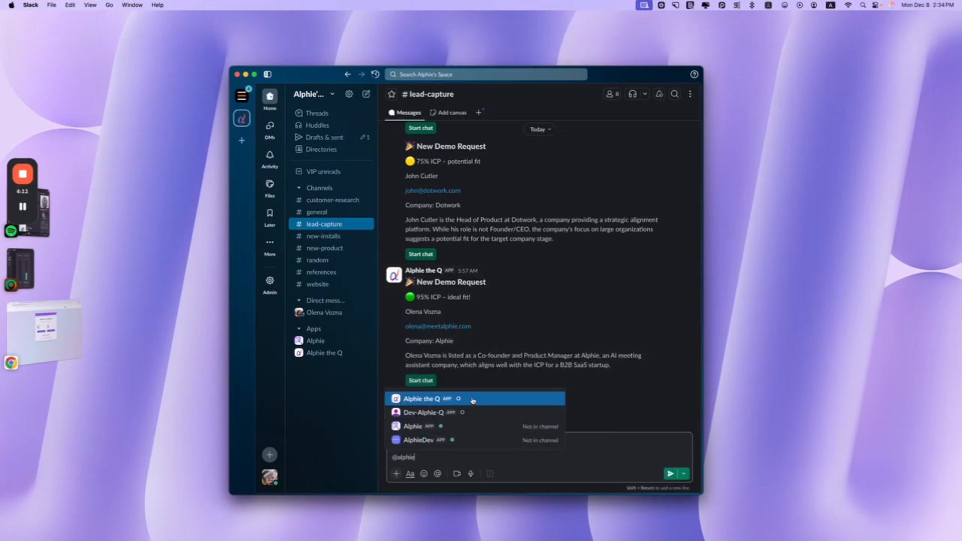
{"action": "left_click", "coordinate": [472, 399]}
{"action": "key", "text": "Return"}
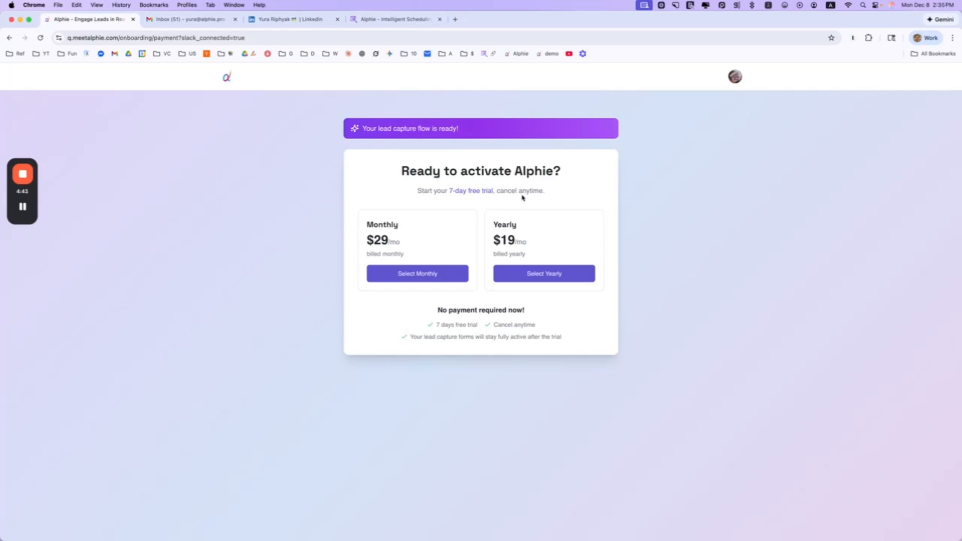
Start the 7-day free trial on the yearly plan and open the lead capture flow setup
{"action": "left_click", "coordinate": [564, 277]}
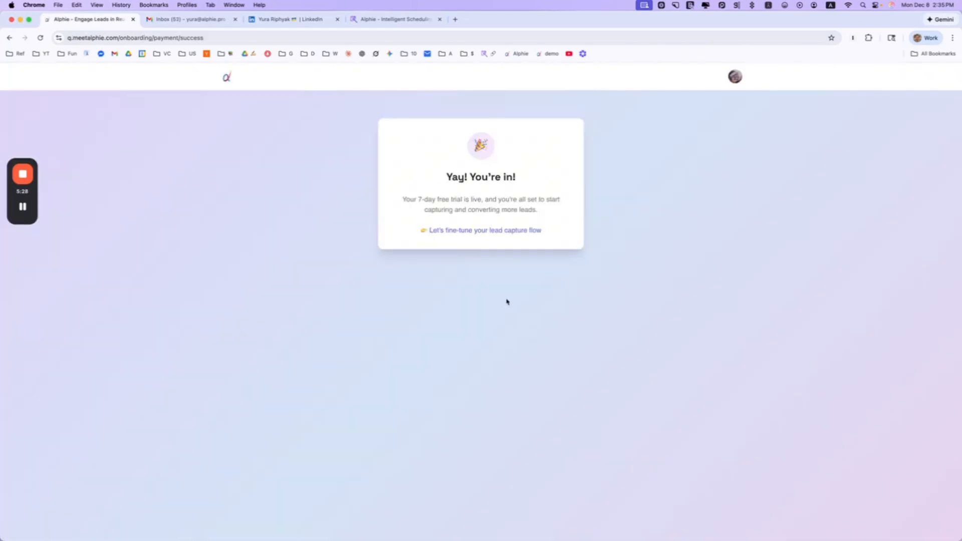
{"action": "left_click", "coordinate": [491, 232]}
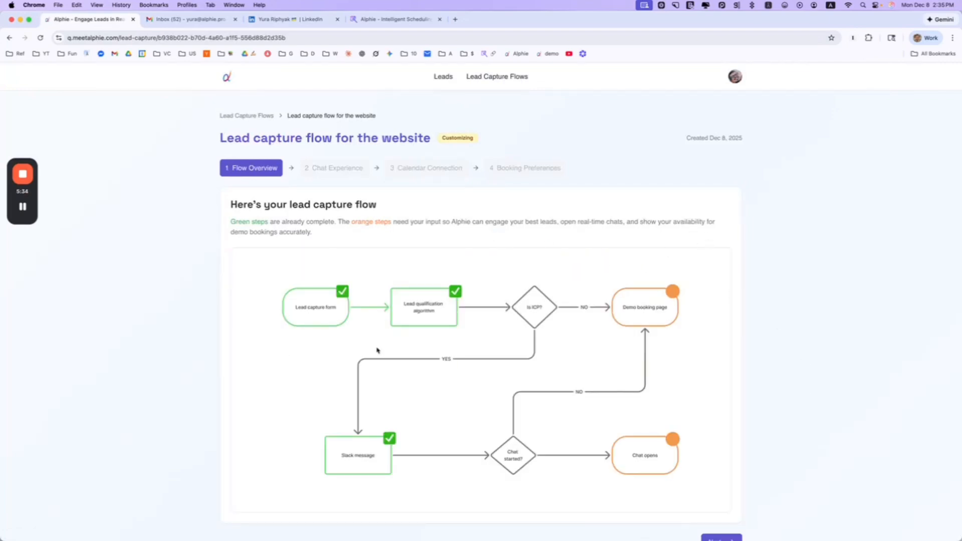
Review the website flow overview diagram and move on to the Chat Experience step
{"action": "scroll", "coordinate": [379, 349], "scroll_direction": "down", "scroll_amount": 1}
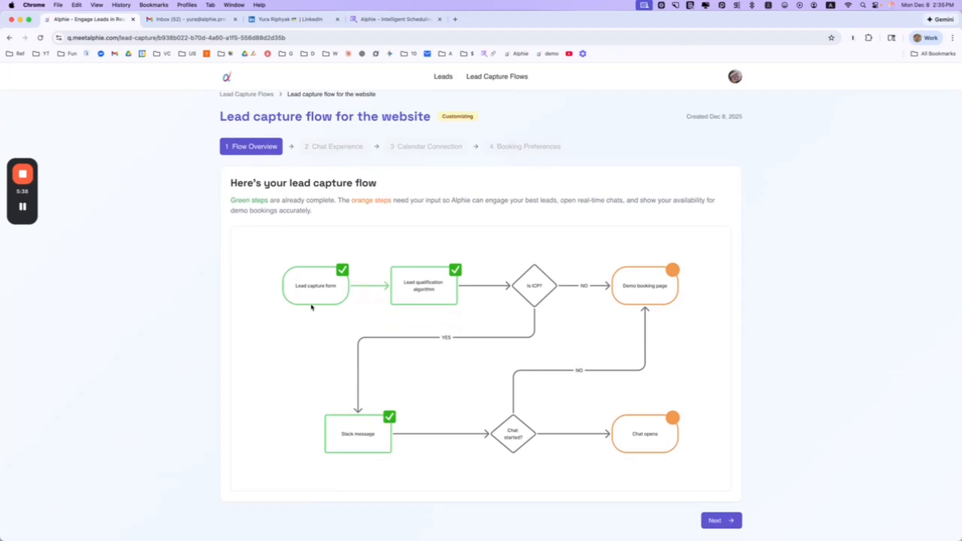
{"action": "scroll", "coordinate": [311, 307], "scroll_direction": "down", "scroll_amount": 1}
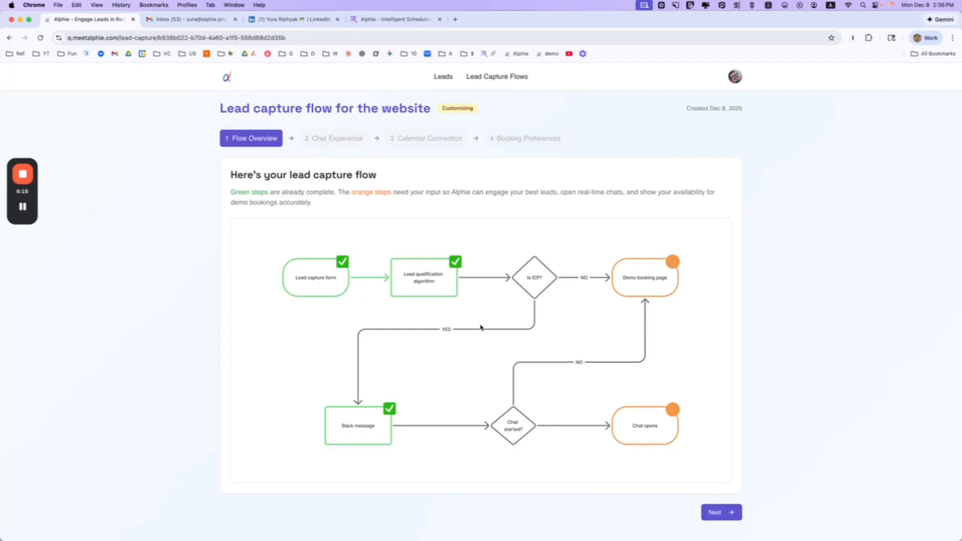
{"action": "scroll", "coordinate": [392, 441], "scroll_direction": "up", "scroll_amount": 1}
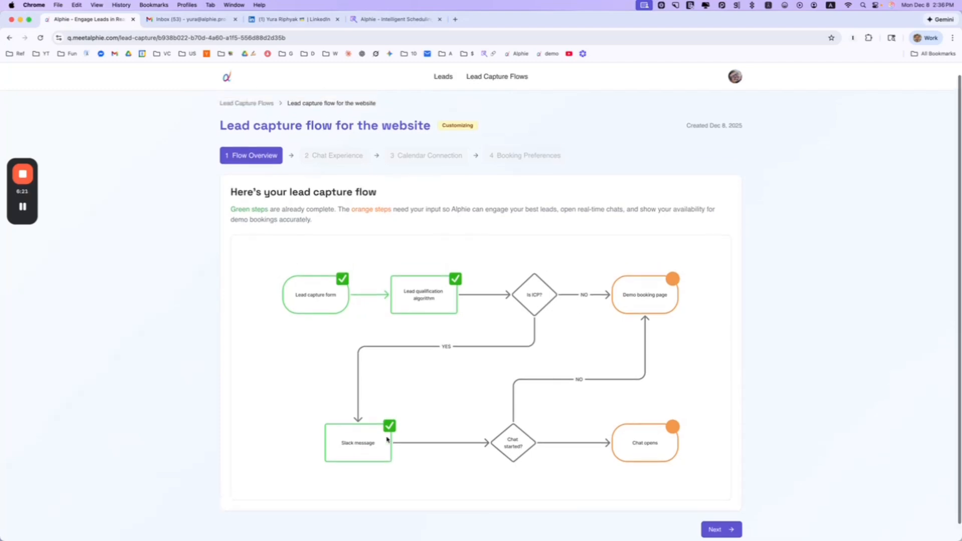
{"action": "scroll", "coordinate": [642, 449], "scroll_direction": "down", "scroll_amount": 1}
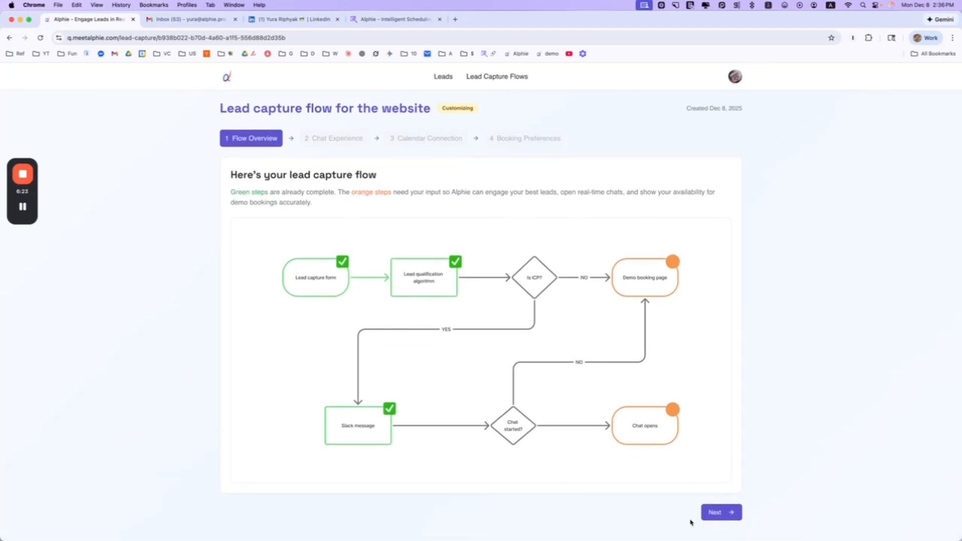
{"action": "left_click", "coordinate": [711, 513]}
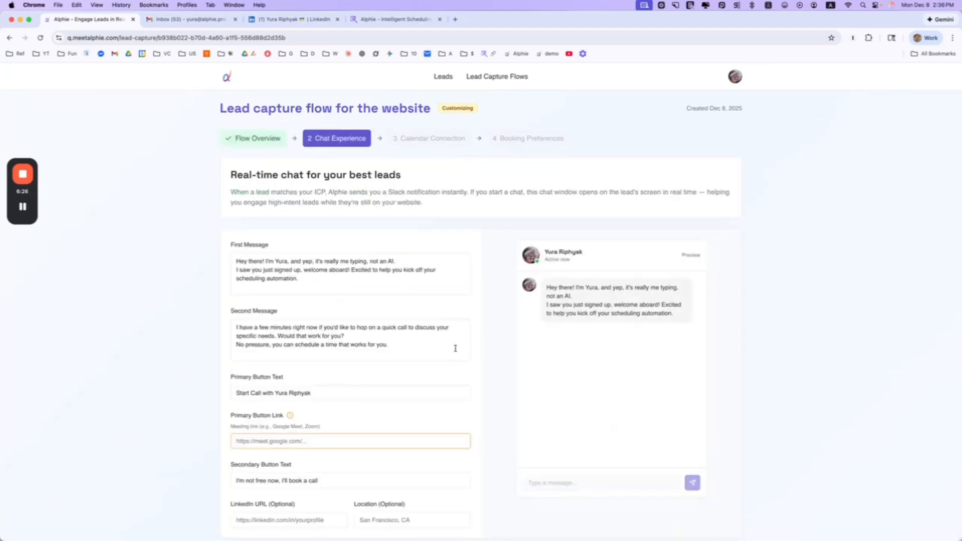
Replace the First Message intro sentence with 'How's your day going so far?' after 'Hey there!'
{"action": "scroll", "coordinate": [443, 338], "scroll_direction": "down", "scroll_amount": 2}
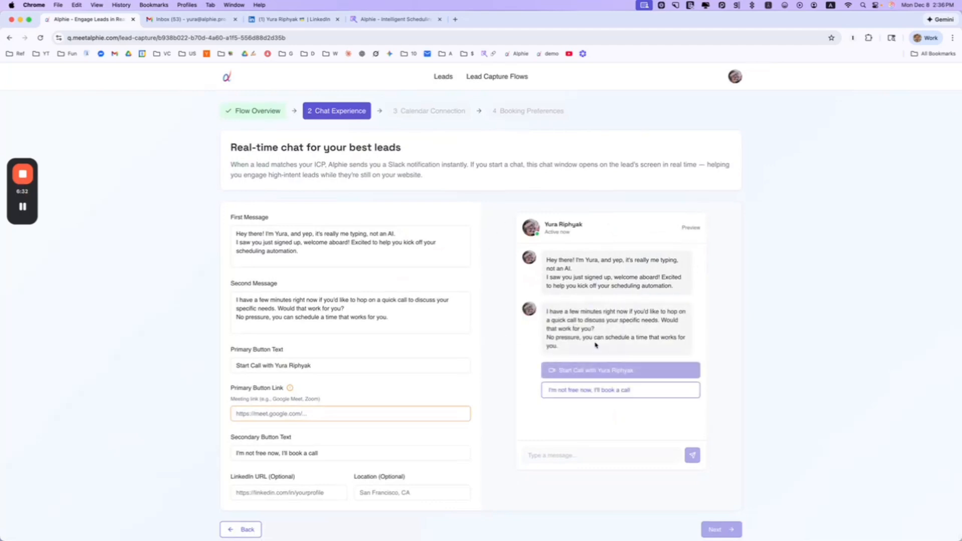
{"action": "left_click", "coordinate": [363, 245]}
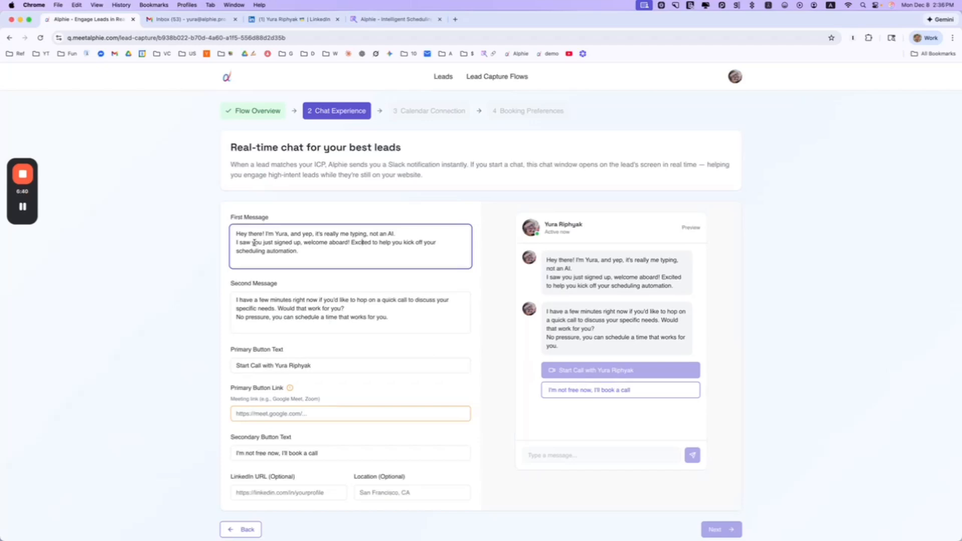
{"action": "scroll", "coordinate": [341, 270], "scroll_direction": "down", "scroll_amount": 1}
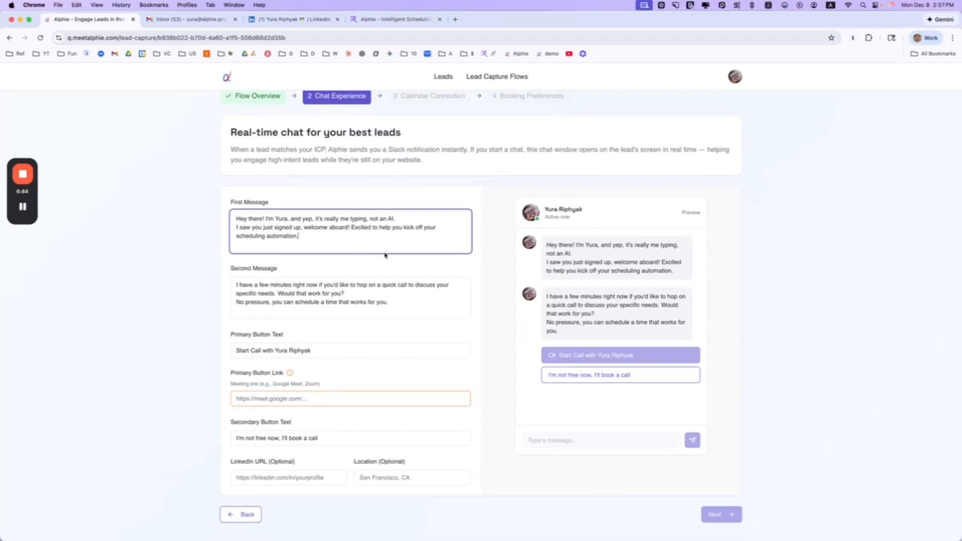
{"action": "left_click_drag", "start_coordinate": [394, 218], "coordinate": [264, 218]}
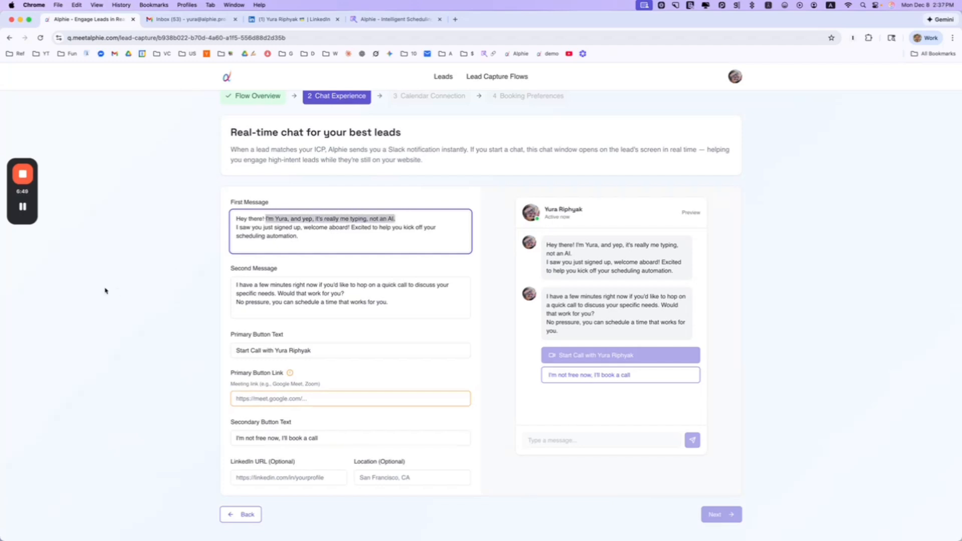
{"action": "type", "text": "How's your day going so far?"}
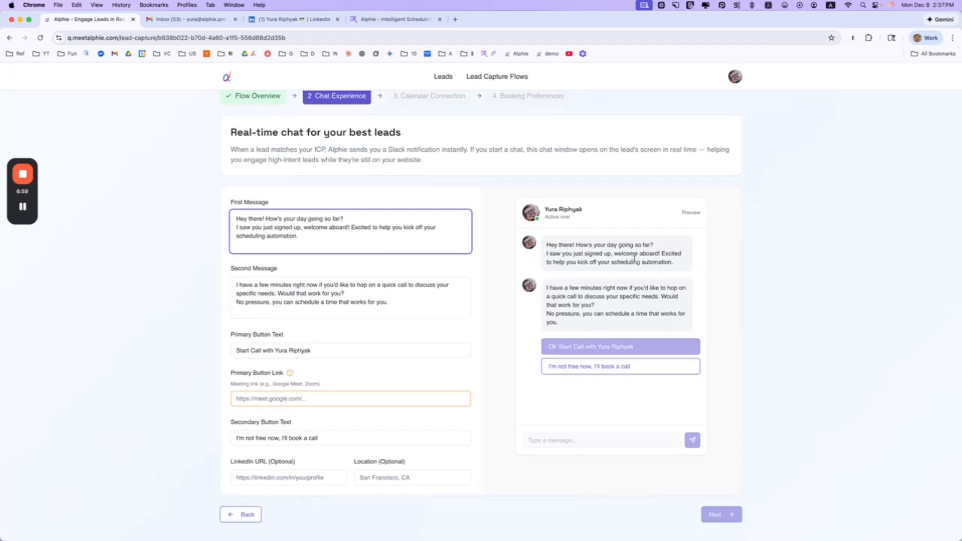
Set the Primary Button Link to the suggested Google Meet link
{"action": "left_click", "coordinate": [345, 399]}
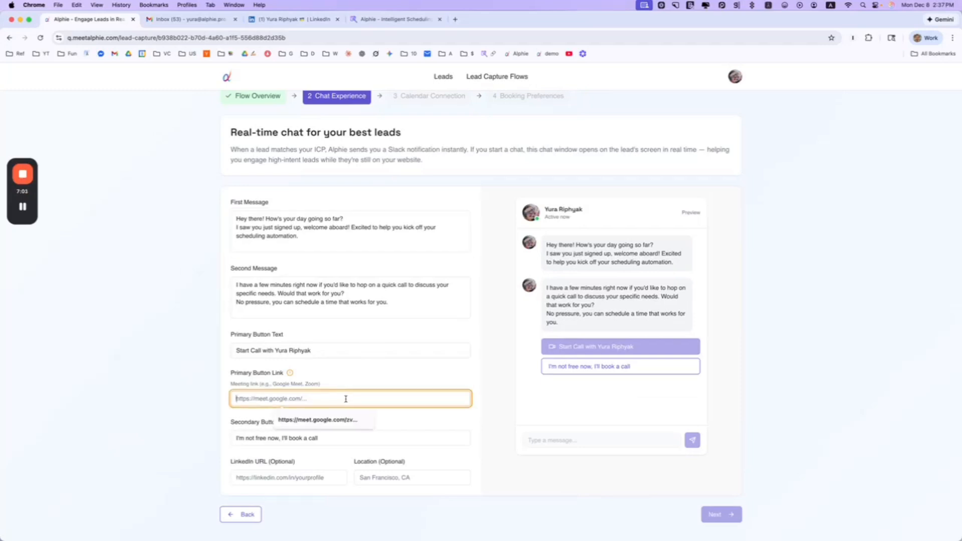
{"action": "left_click", "coordinate": [323, 420]}
{"action": "left_click", "coordinate": [379, 384]}
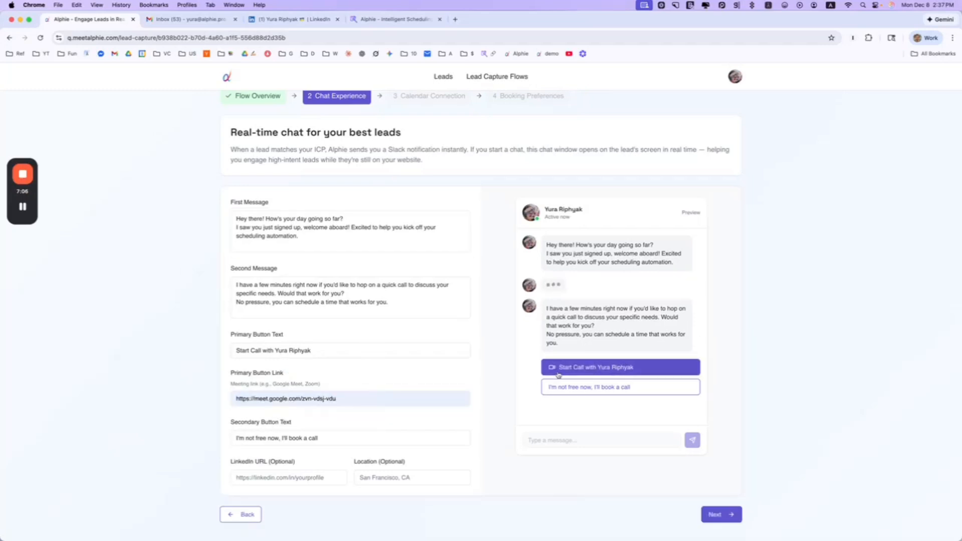
Change the Secondary Button Text to 'prefer to chat later' and remove a stray 'n'
{"action": "scroll", "coordinate": [376, 369], "scroll_direction": "down", "scroll_amount": 1}
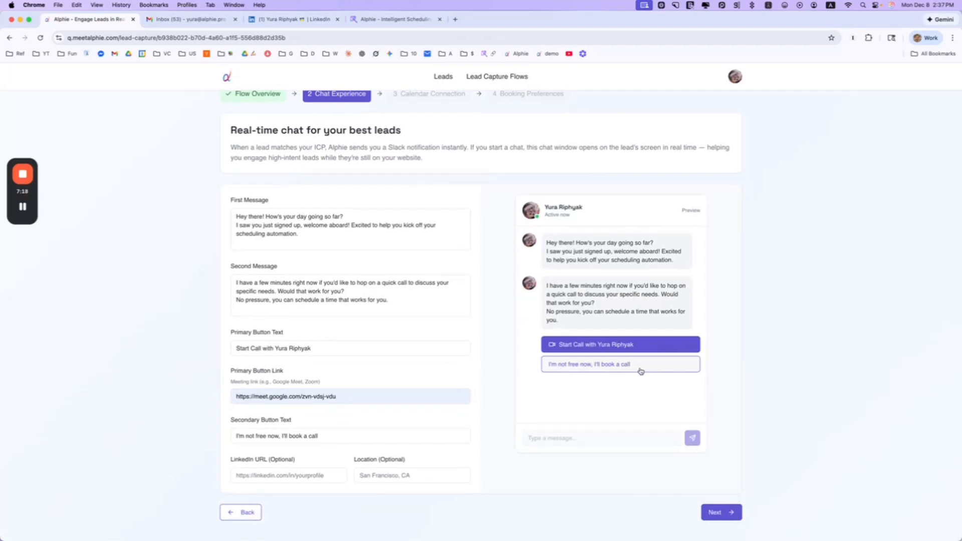
{"action": "left_click", "coordinate": [317, 441]}
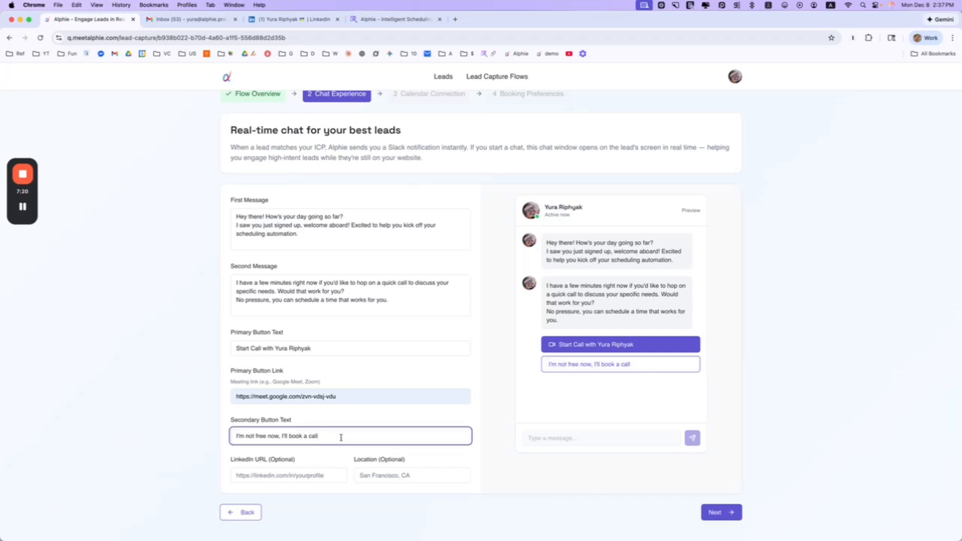
{"action": "left_click_drag", "start_coordinate": [335, 438], "coordinate": [231, 435]}
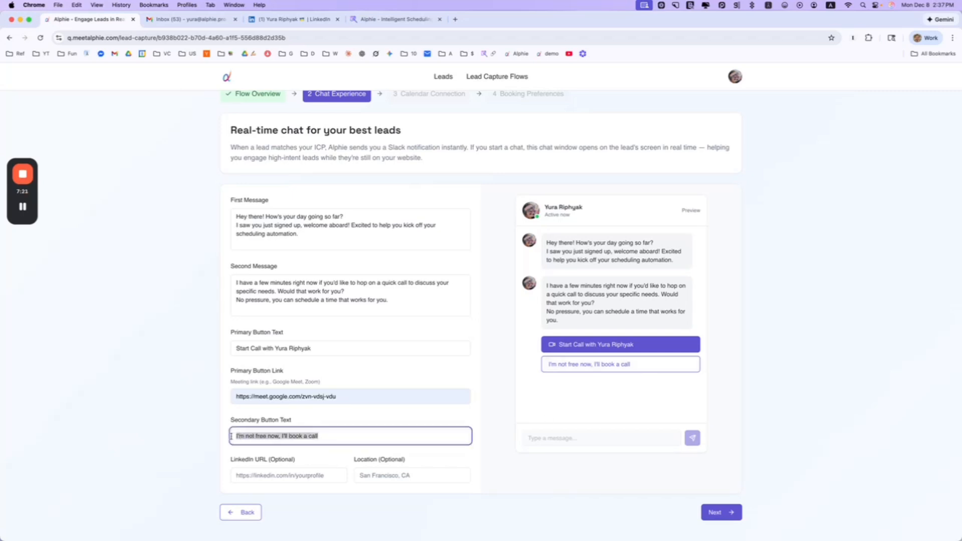
{"action": "left_click_drag", "start_coordinate": [334, 438], "coordinate": [248, 436]}
{"action": "scroll", "coordinate": [279, 433], "scroll_direction": "up", "scroll_amount": 1}
{"action": "type", "text": "prefer "}
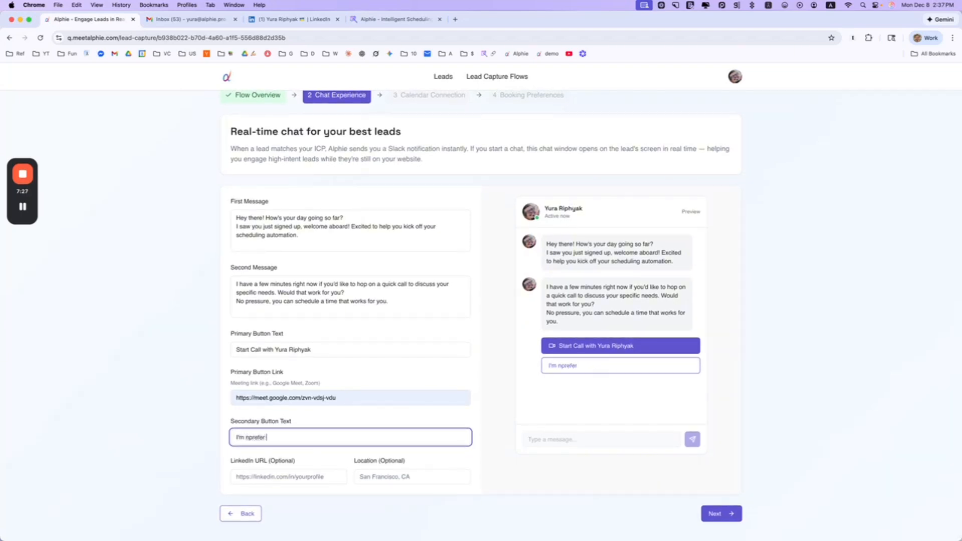
{"action": "type", "text": "to chat later"}
{"action": "left_click", "coordinate": [249, 437]}
{"action": "key", "text": "BackSpace"}
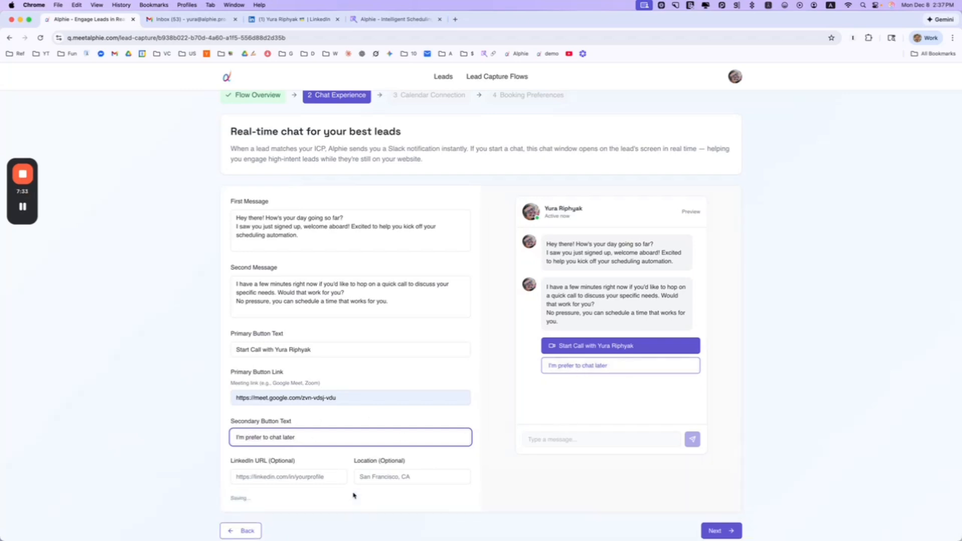
Autofill the LinkedIn profile URL and location Bay Area, CA, then go to Calendar Connection
{"action": "left_click", "coordinate": [307, 476]}
{"action": "left_click", "coordinate": [335, 396]}
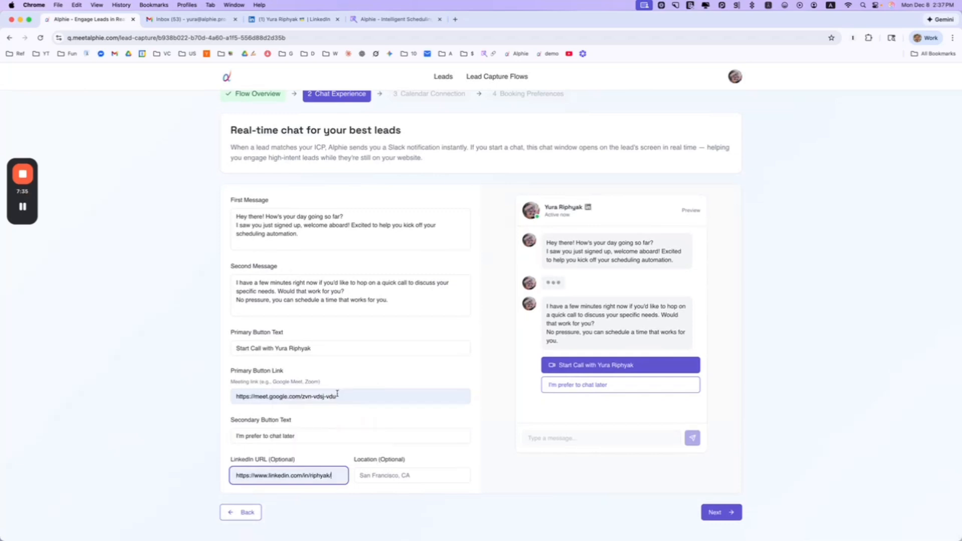
{"action": "left_click", "coordinate": [393, 479]}
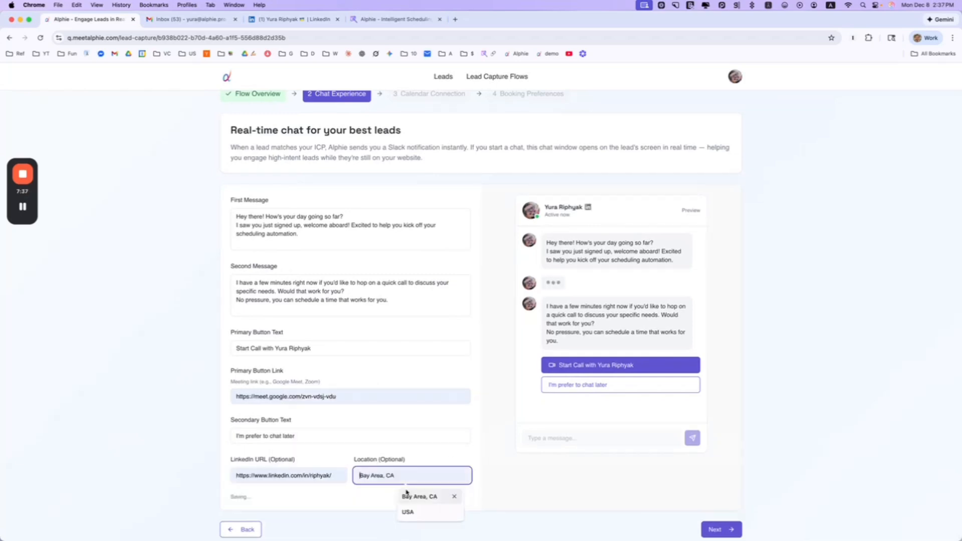
{"action": "left_click", "coordinate": [411, 495]}
{"action": "left_click", "coordinate": [733, 513]}
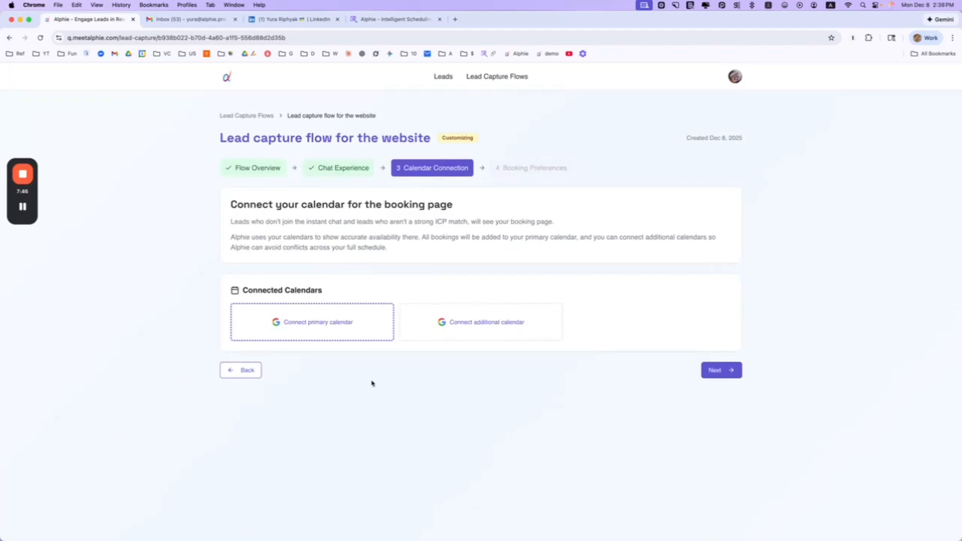
Connect the Google calendar as primary, grant Alphie access, and advance to Booking Preferences
{"action": "left_click", "coordinate": [322, 322]}
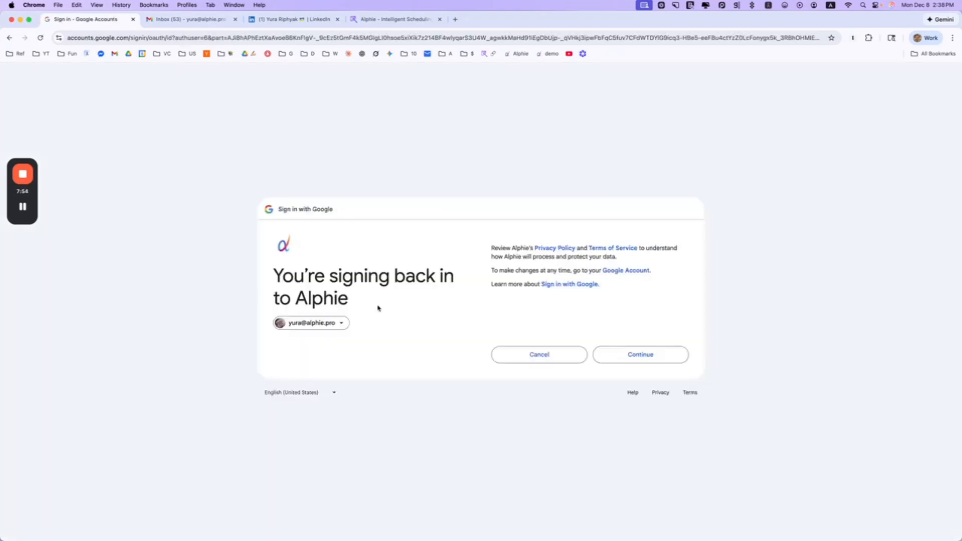
{"action": "left_click", "coordinate": [649, 359]}
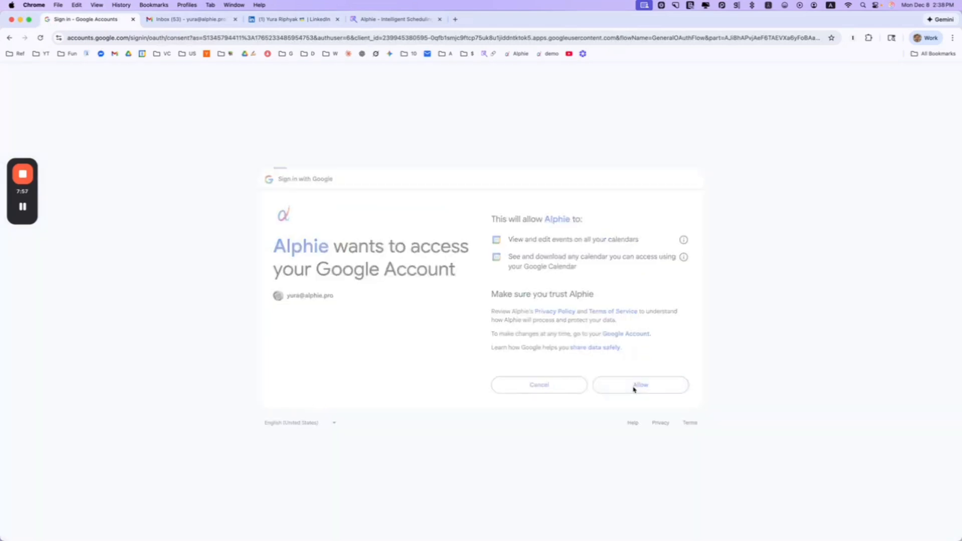
{"action": "left_click", "coordinate": [637, 385]}
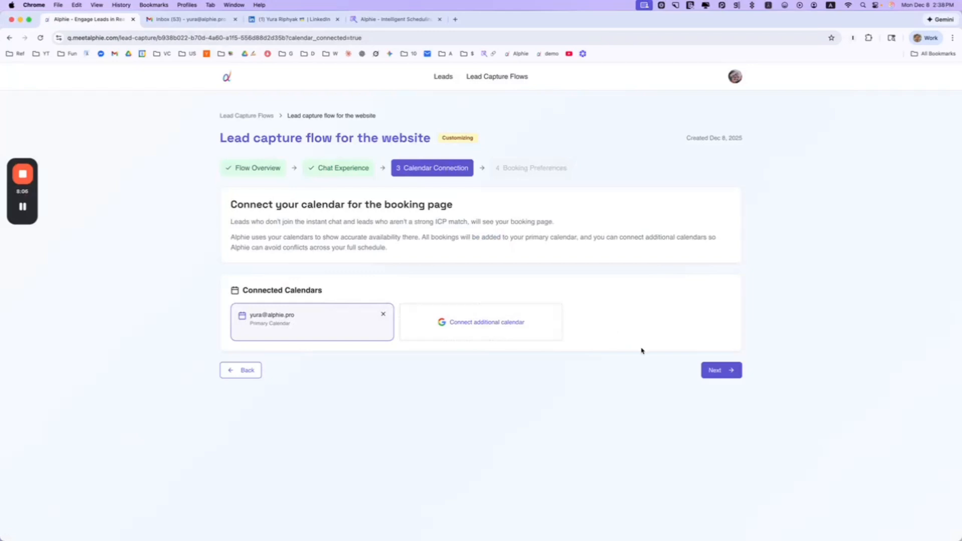
{"action": "left_click", "coordinate": [723, 371]}
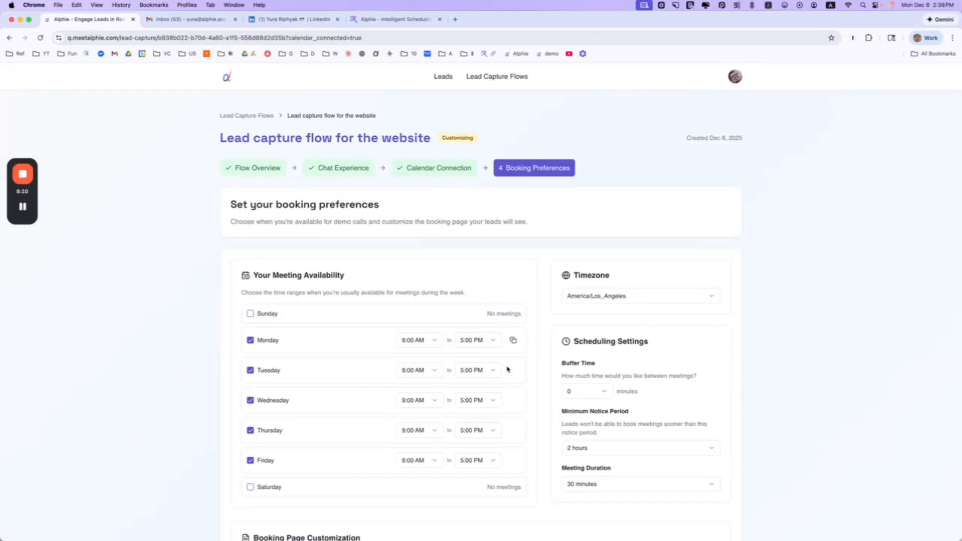
Make Monday availability start at 10:00 AM and set a 15-minute buffer between meetings
{"action": "scroll", "coordinate": [509, 372], "scroll_direction": "down", "scroll_amount": 3}
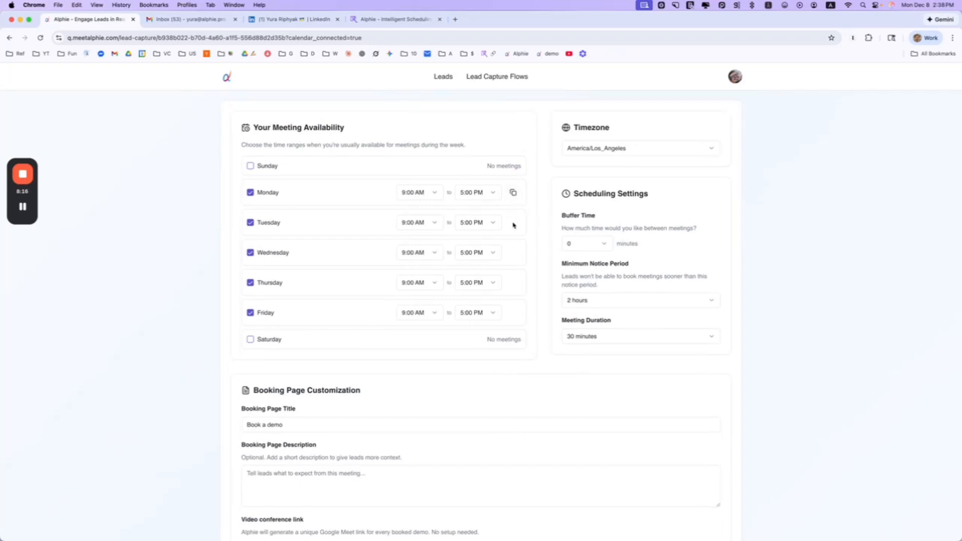
{"action": "left_click", "coordinate": [421, 193]}
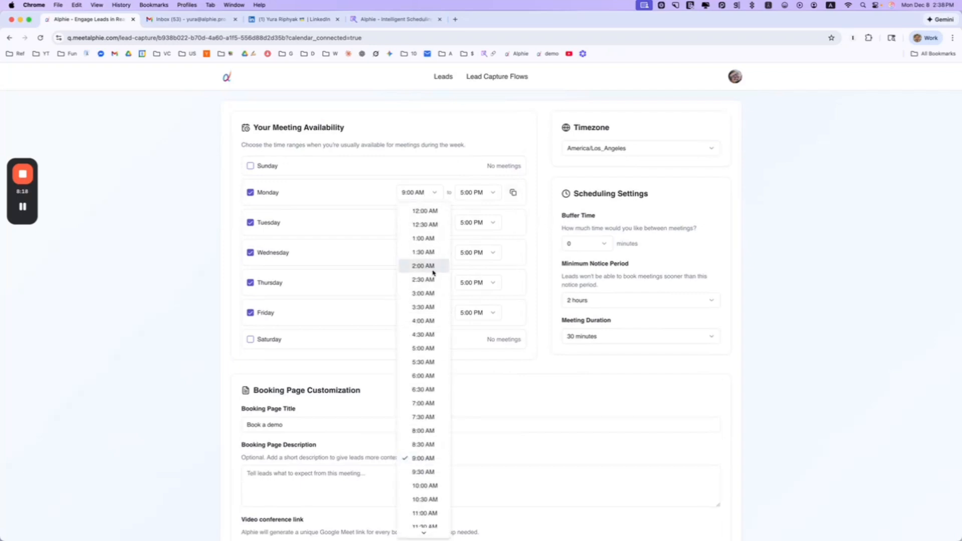
{"action": "left_click", "coordinate": [429, 485]}
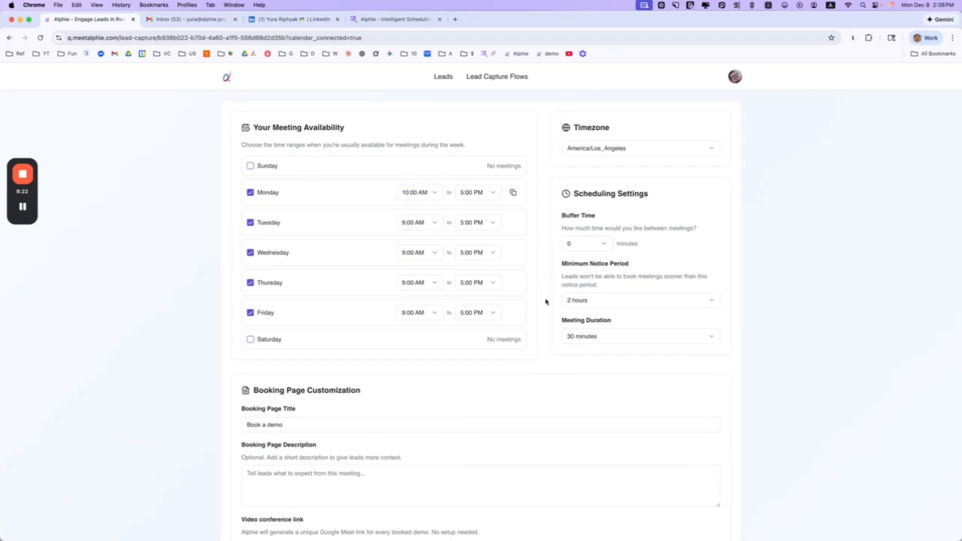
{"action": "scroll", "coordinate": [545, 301], "scroll_direction": "down", "scroll_amount": 2}
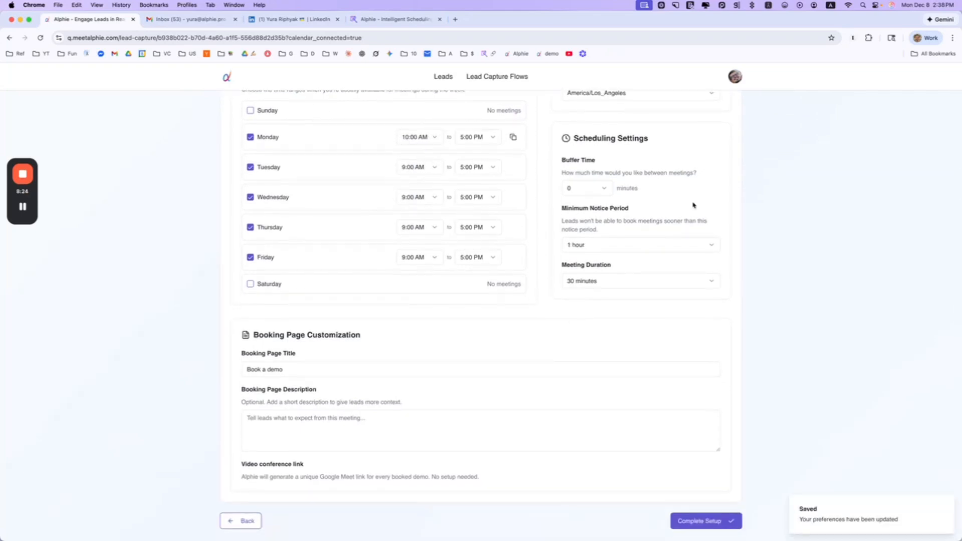
{"action": "left_click", "coordinate": [595, 196]}
{"action": "left_click", "coordinate": [582, 248]}
Title the booking page 'Book a Demo' with description 'Thank for signing up for Alphie'
{"action": "left_click", "coordinate": [269, 369]}
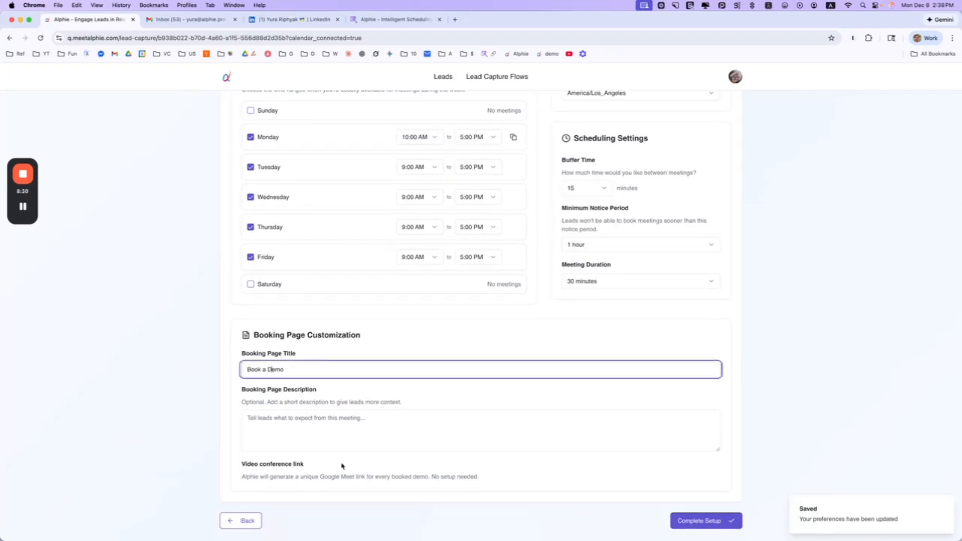
{"action": "left_click", "coordinate": [340, 423]}
{"action": "scroll", "coordinate": [504, 347], "scroll_direction": "up", "scroll_amount": 3}
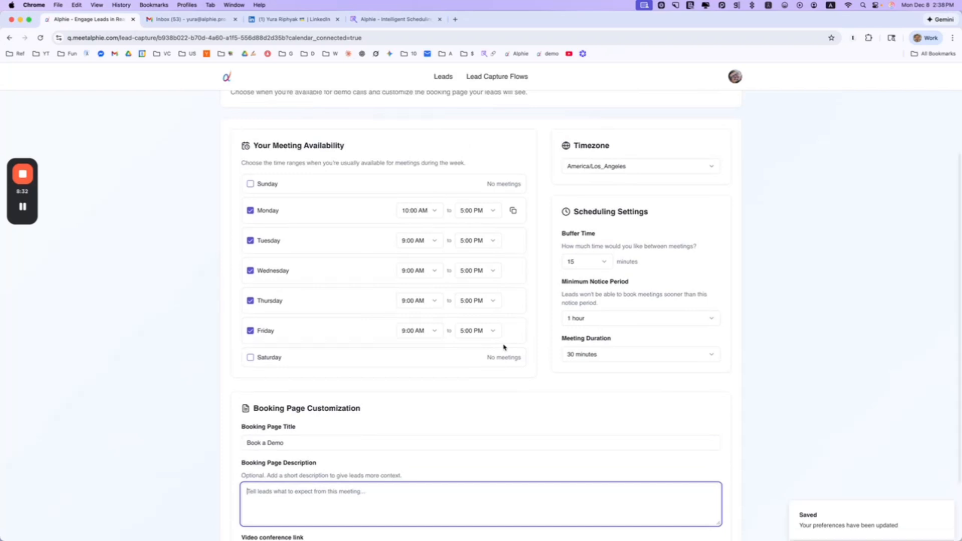
{"action": "scroll", "coordinate": [504, 347], "scroll_direction": "down", "scroll_amount": 3}
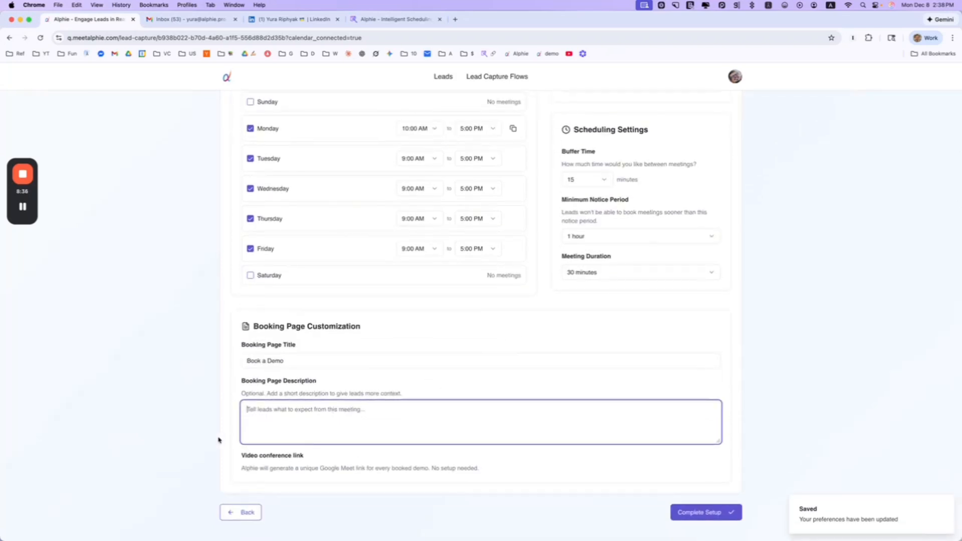
{"action": "type", "text": "Thank for si"}
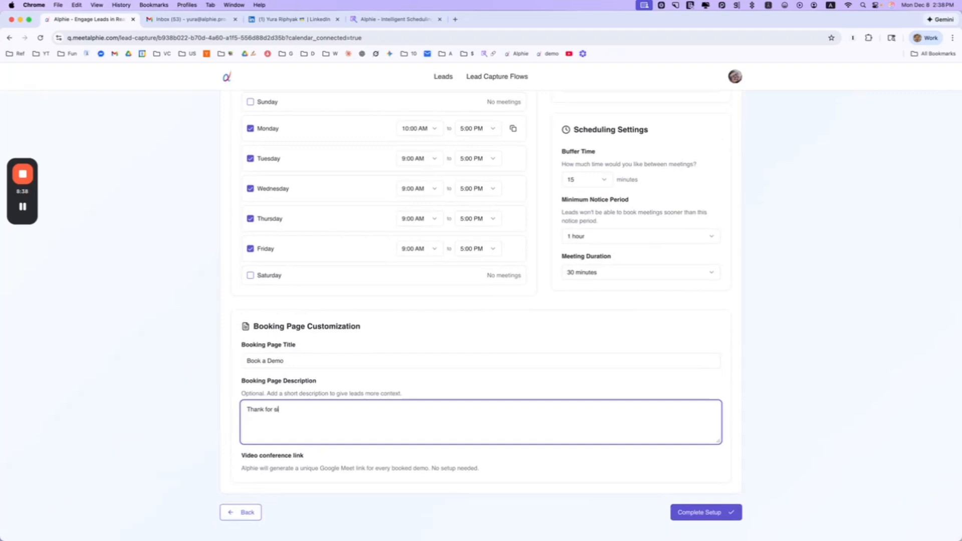
{"action": "type", "text": "gning up for Alphie!"}
Complete the flow setup and review the resulting flow page
{"action": "left_click", "coordinate": [685, 521]}
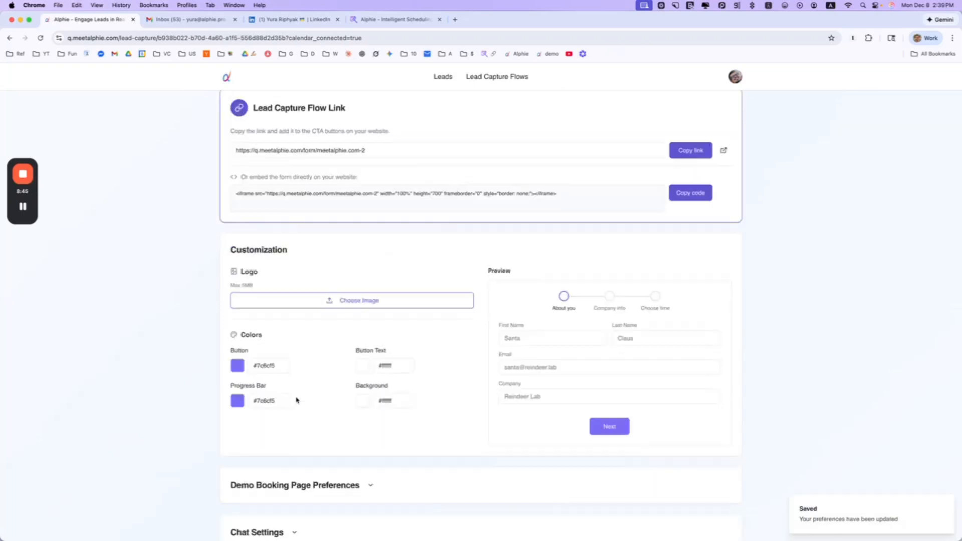
{"action": "scroll", "coordinate": [399, 360], "scroll_direction": "up", "scroll_amount": 3}
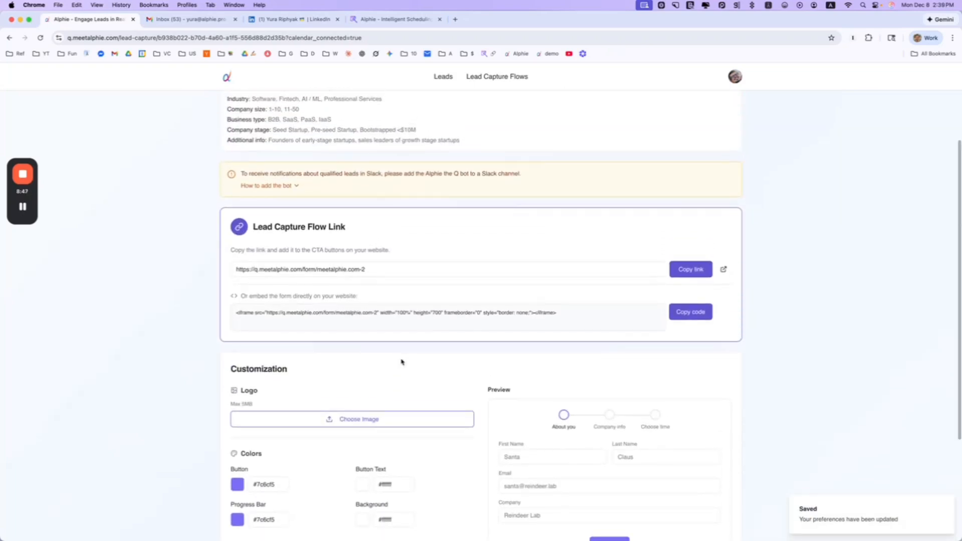
{"action": "scroll", "coordinate": [401, 361], "scroll_direction": "down", "scroll_amount": 3}
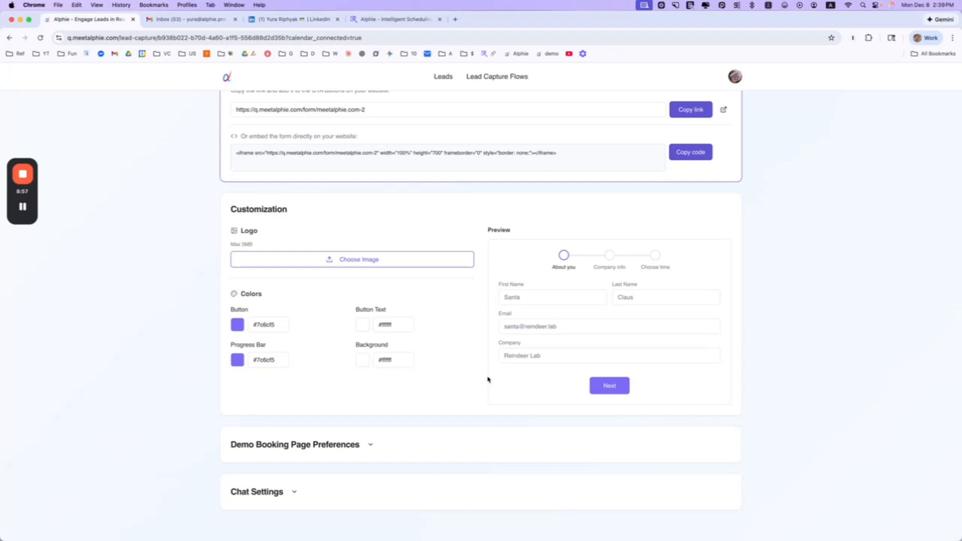
{"action": "scroll", "coordinate": [383, 180], "scroll_direction": "up", "scroll_amount": 3}
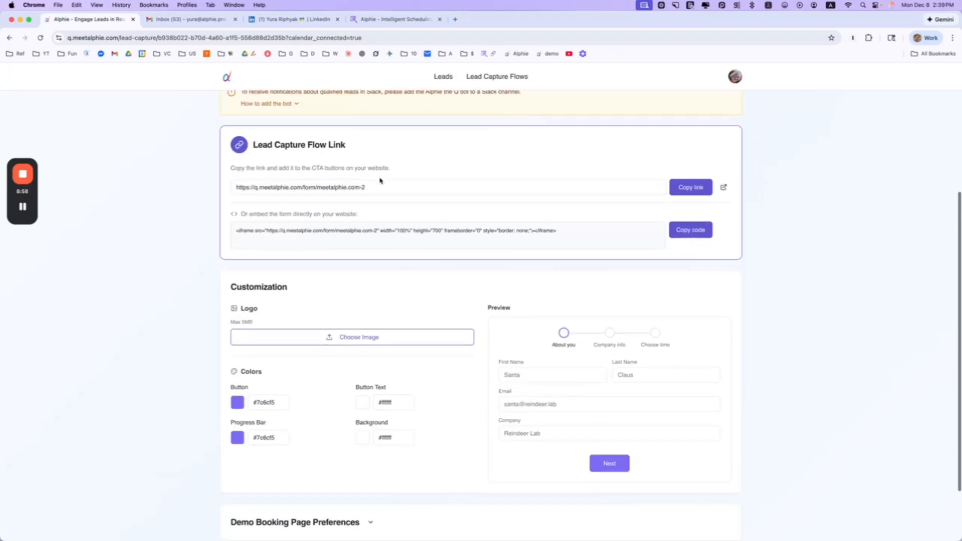
Open the live lead capture form in a new tab, then select the embed code
{"action": "left_click", "coordinate": [723, 187]}
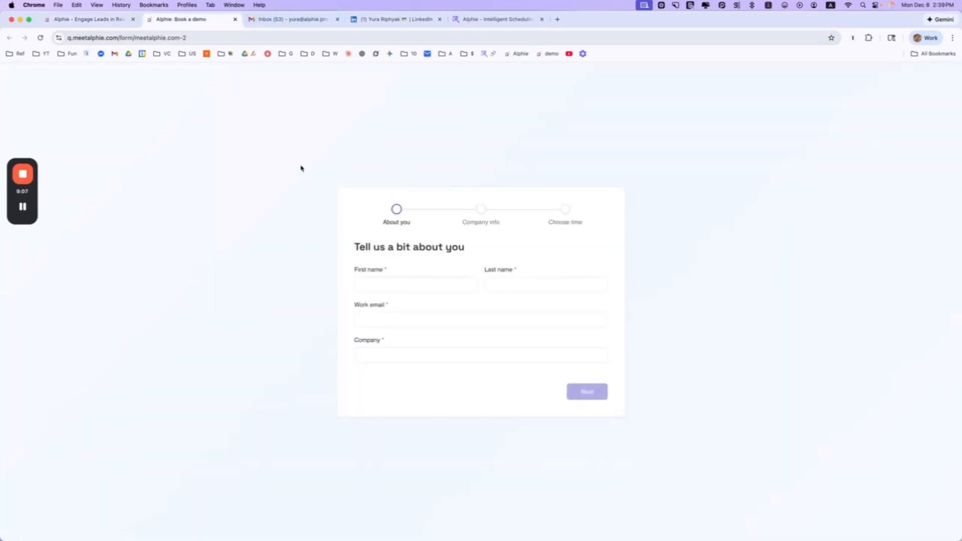
{"action": "left_click", "coordinate": [67, 21]}
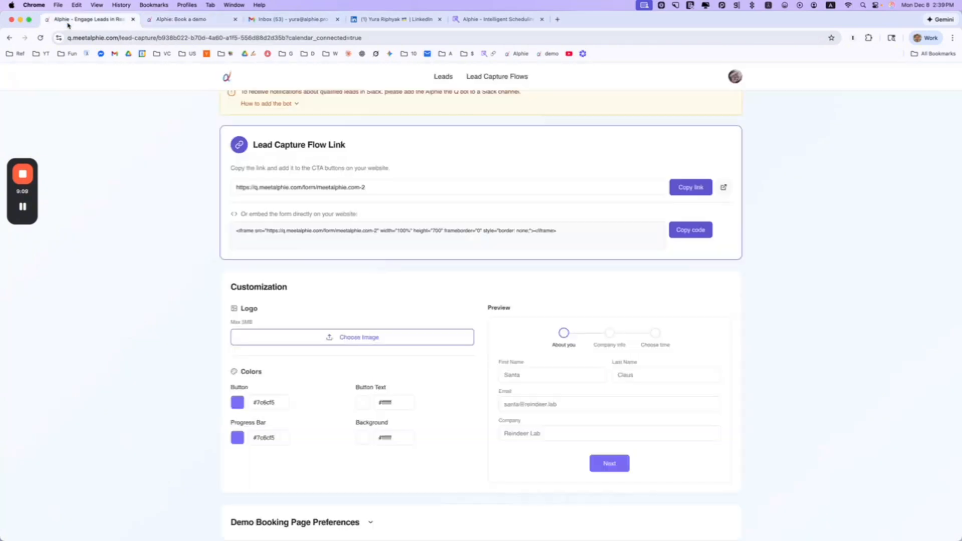
{"action": "left_click_drag", "start_coordinate": [243, 231], "coordinate": [639, 245]}
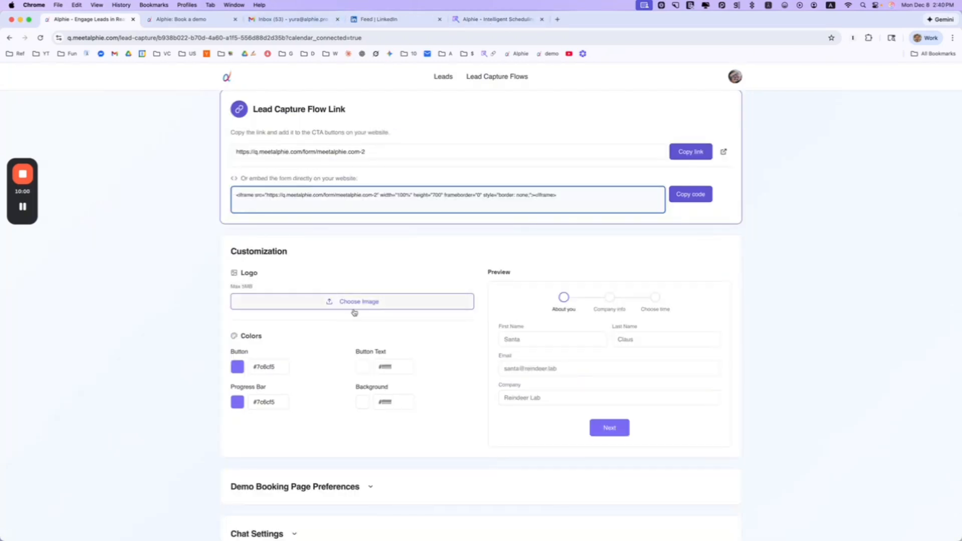
Upload d_logo_color.jpg as the form logo
{"action": "left_click", "coordinate": [361, 303]}
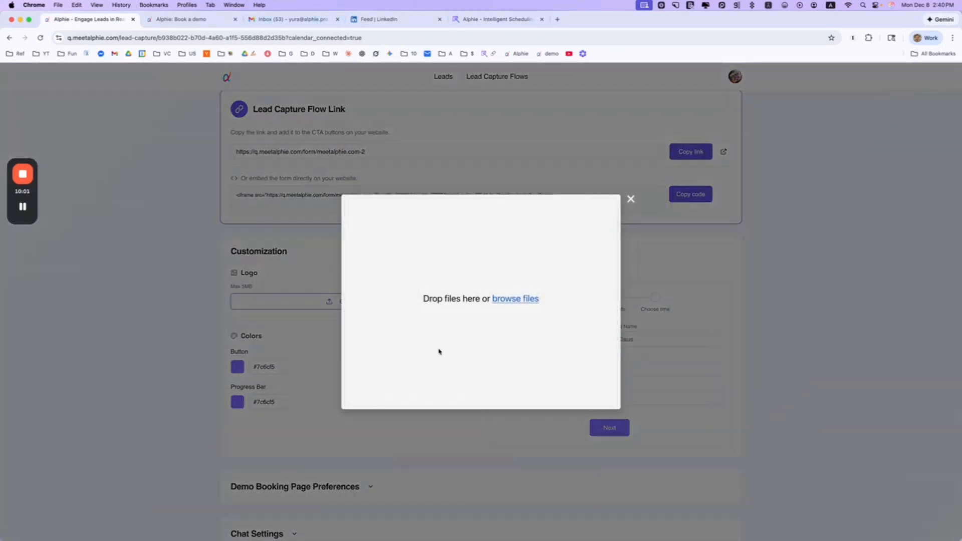
{"action": "left_click", "coordinate": [522, 299]}
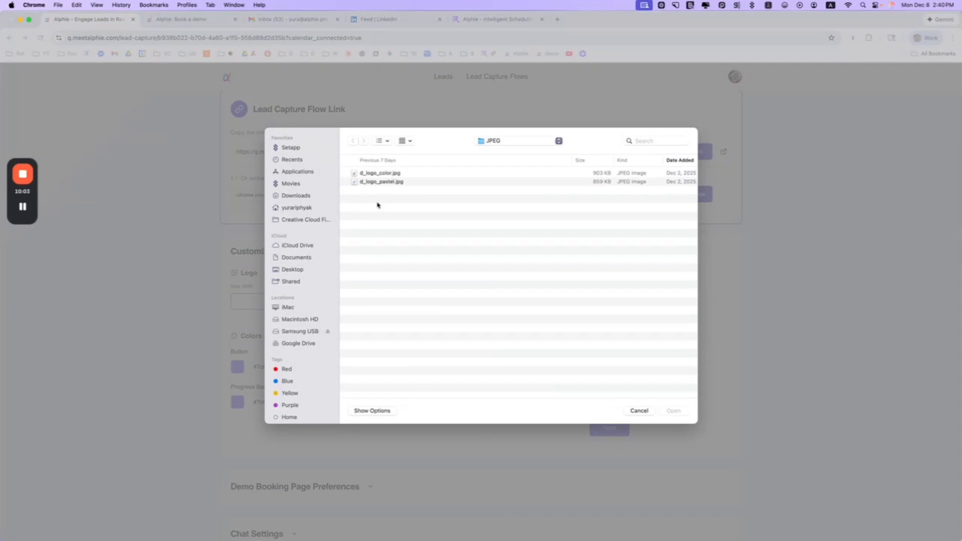
{"action": "left_click", "coordinate": [395, 172]}
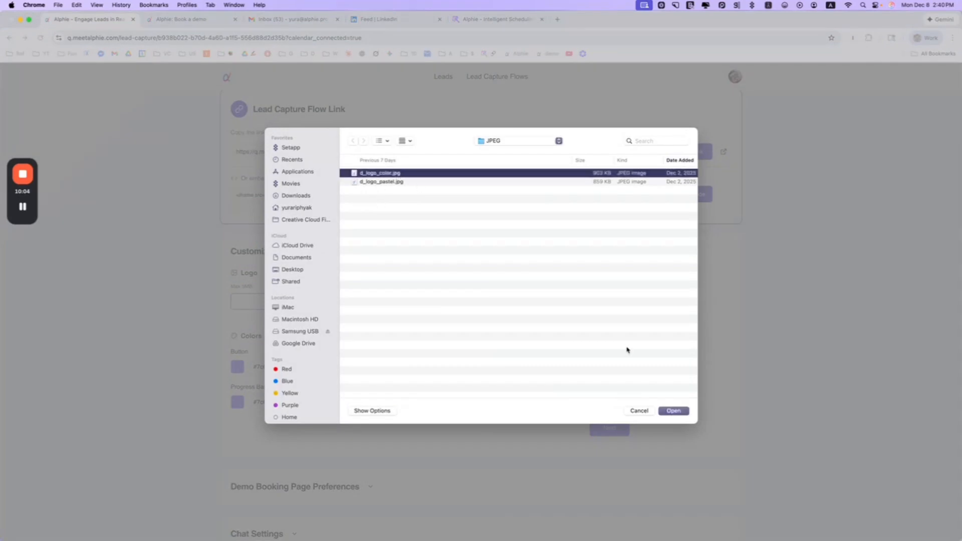
{"action": "left_click", "coordinate": [673, 411]}
{"action": "left_click", "coordinate": [376, 396]}
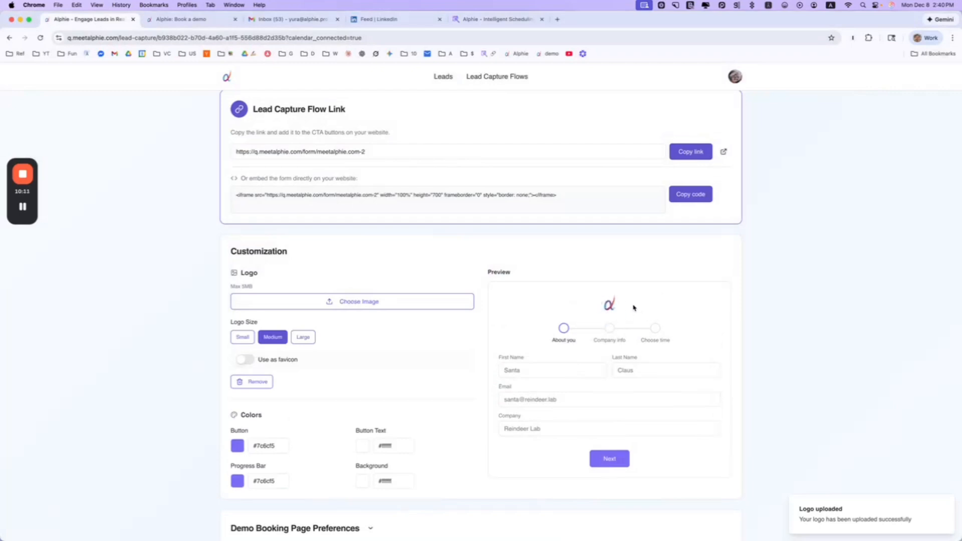
Set the logo size to Large, use it as the favicon, and reload the live form to check
{"action": "left_click", "coordinate": [248, 338]}
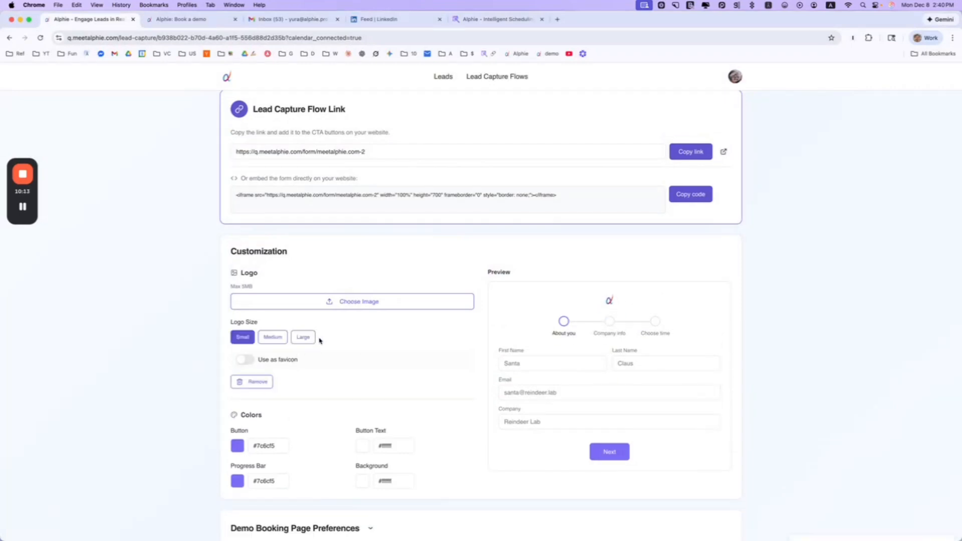
{"action": "left_click", "coordinate": [303, 338]}
{"action": "left_click", "coordinate": [256, 360]}
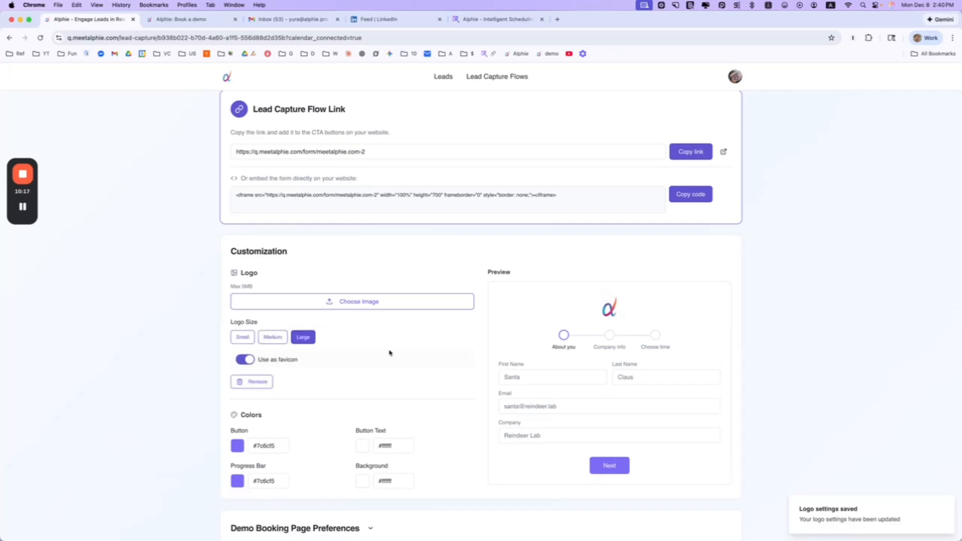
{"action": "left_click", "coordinate": [185, 22]}
{"action": "left_click", "coordinate": [40, 37]}
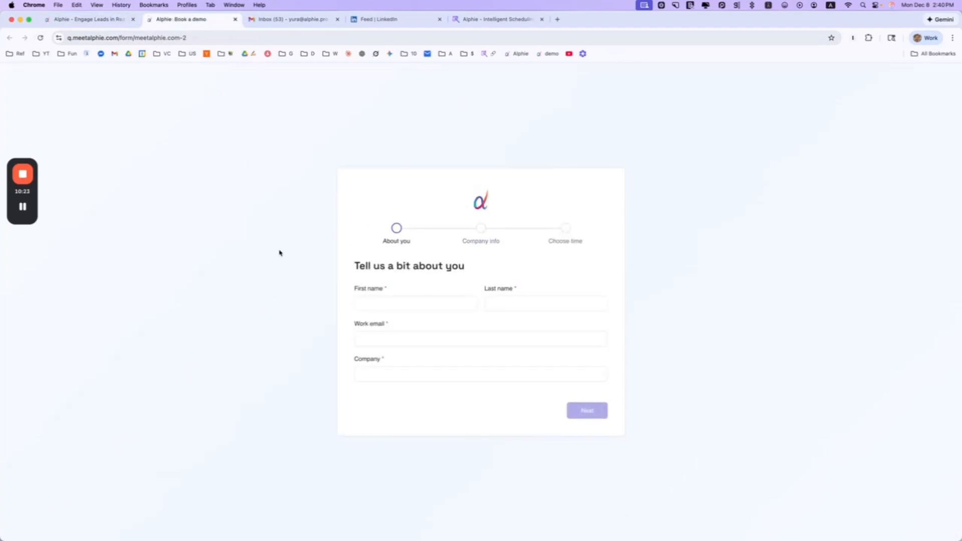
{"action": "key", "text": "super+alt+Left"}
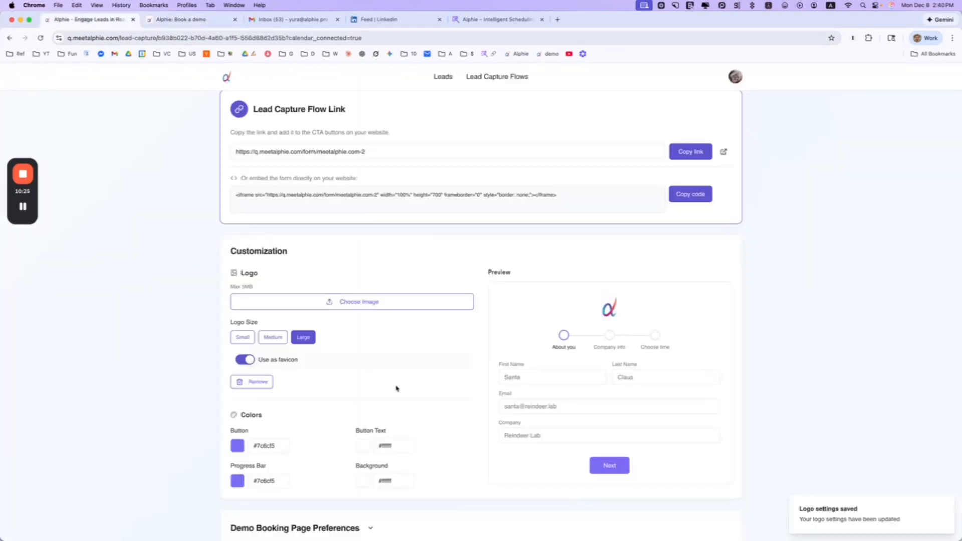
{"action": "left_click", "coordinate": [237, 446]}
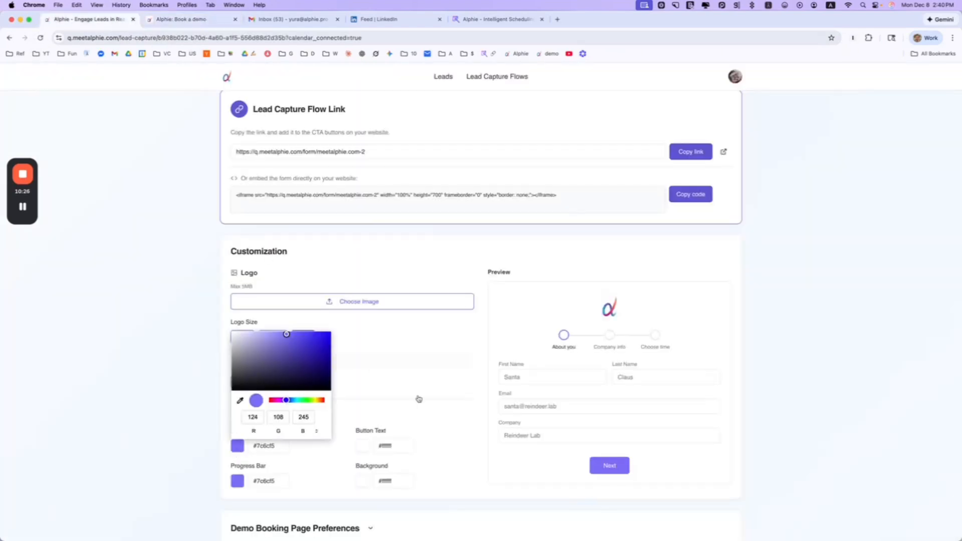
Set the button colour to magenta #e70494 and the progress bar to green #00a83b
{"action": "left_click", "coordinate": [274, 400]}
{"action": "mouse_move", "coordinate": [324, 341]}
{"action": "left_mouse_down"}
{"action": "mouse_move", "coordinate": [323, 354]}
{"action": "mouse_move", "coordinate": [328, 337]}
{"action": "left_mouse_up"}
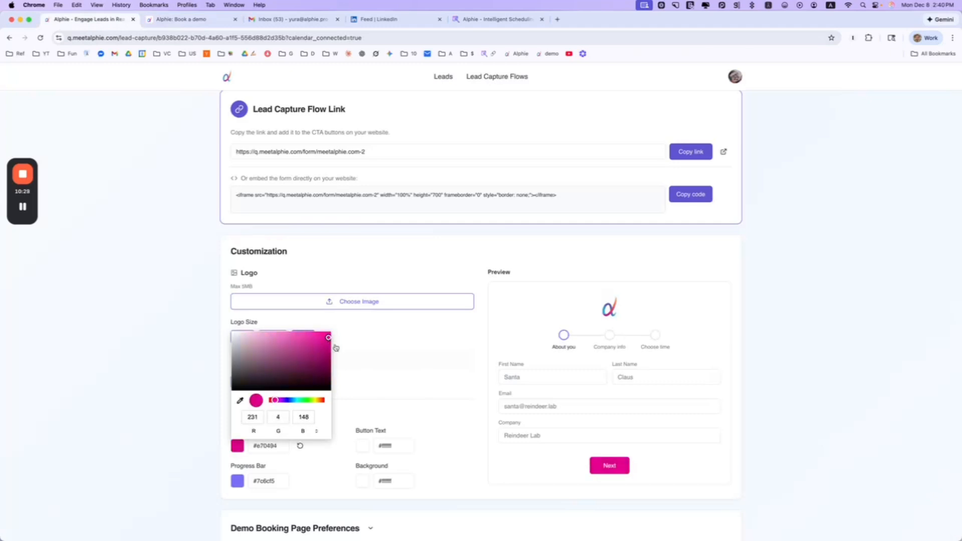
{"action": "left_click", "coordinate": [336, 349]}
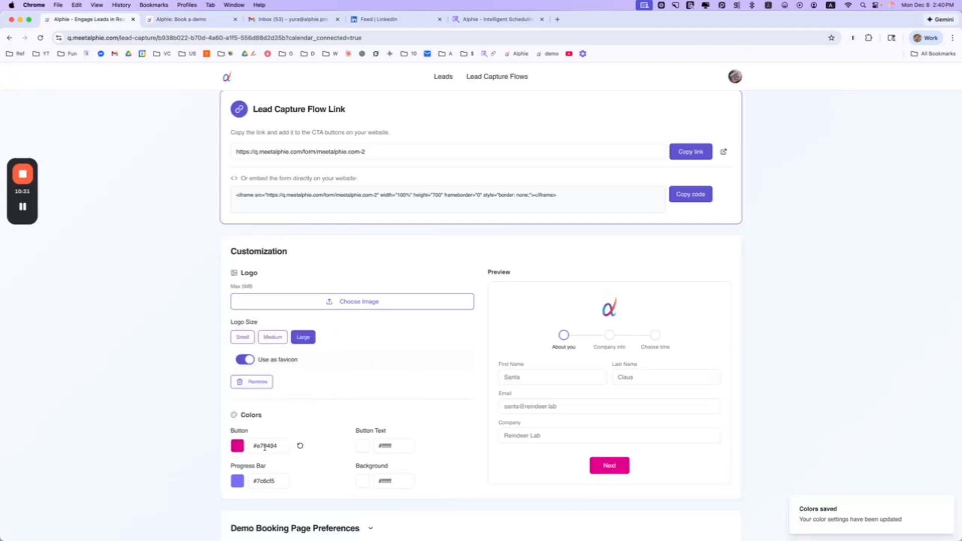
{"action": "left_click", "coordinate": [232, 482]}
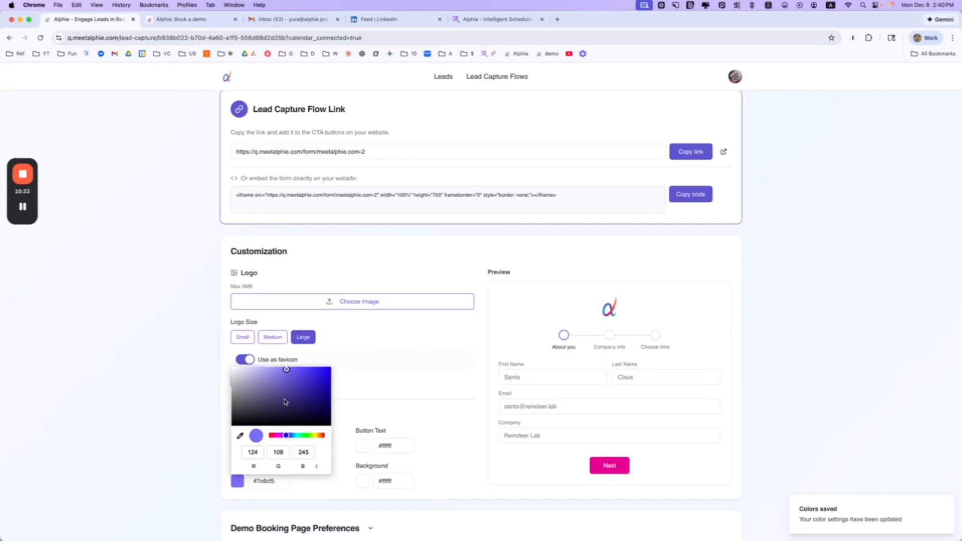
{"action": "left_click_drag", "start_coordinate": [285, 436], "coordinate": [302, 436]}
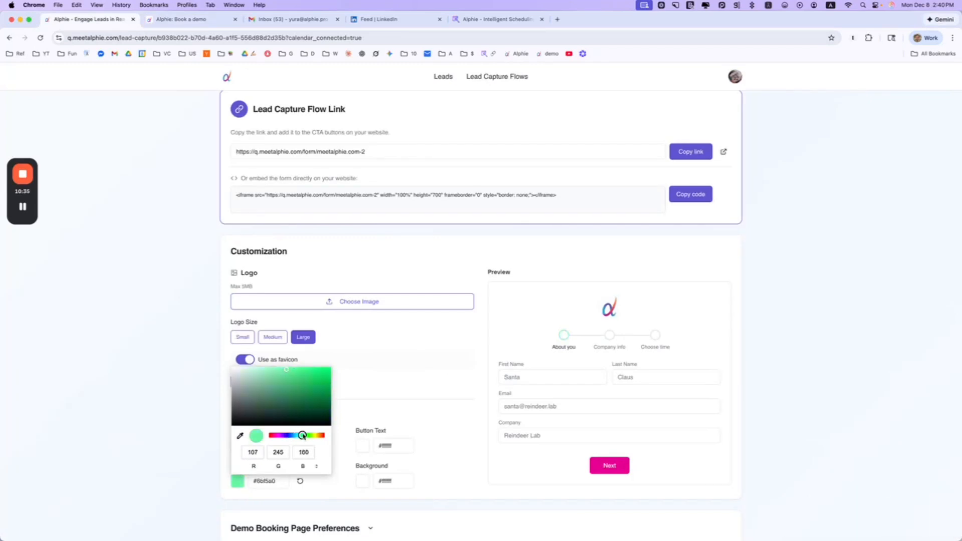
{"action": "left_click", "coordinate": [329, 386]}
{"action": "left_click", "coordinate": [399, 358]}
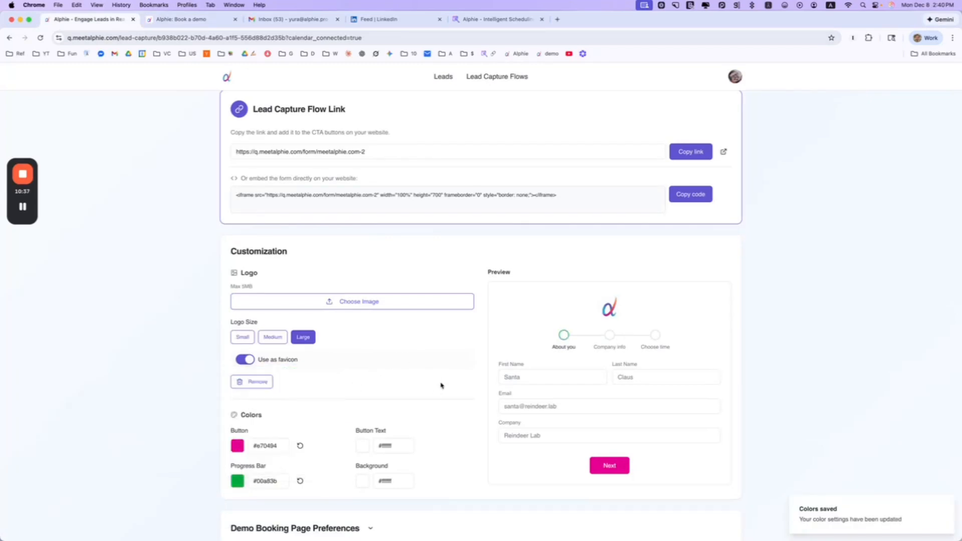
Reload the live form to see the new colours, then return to the flow settings
{"action": "left_click", "coordinate": [189, 19]}
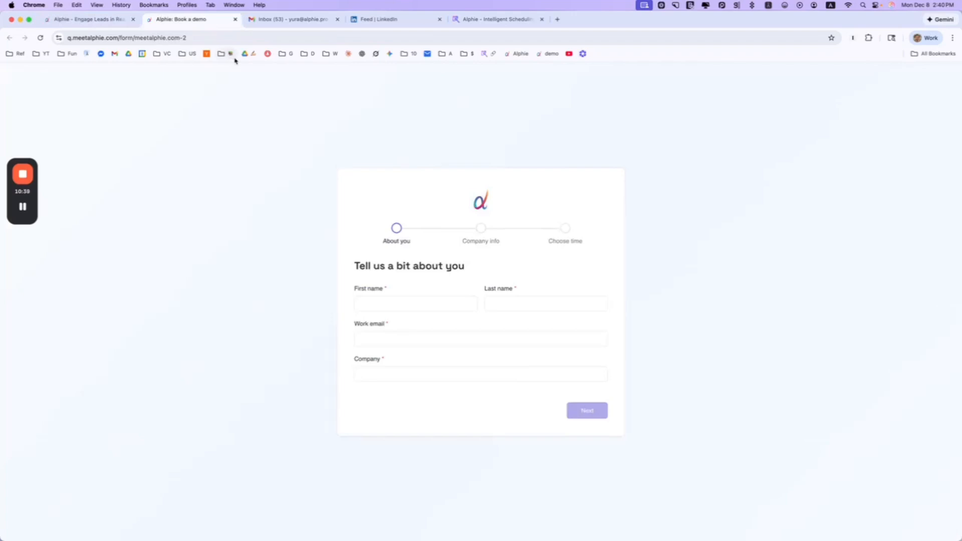
{"action": "left_click", "coordinate": [43, 39]}
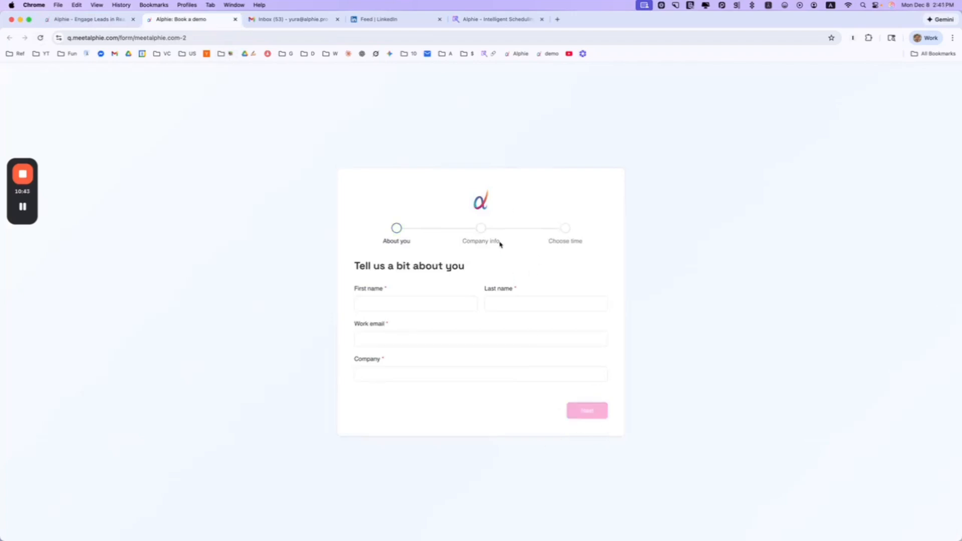
{"action": "left_click", "coordinate": [75, 19]}
{"action": "scroll", "coordinate": [493, 315], "scroll_direction": "down", "scroll_amount": 3}
{"action": "scroll", "coordinate": [497, 332], "scroll_direction": "up", "scroll_amount": 2}
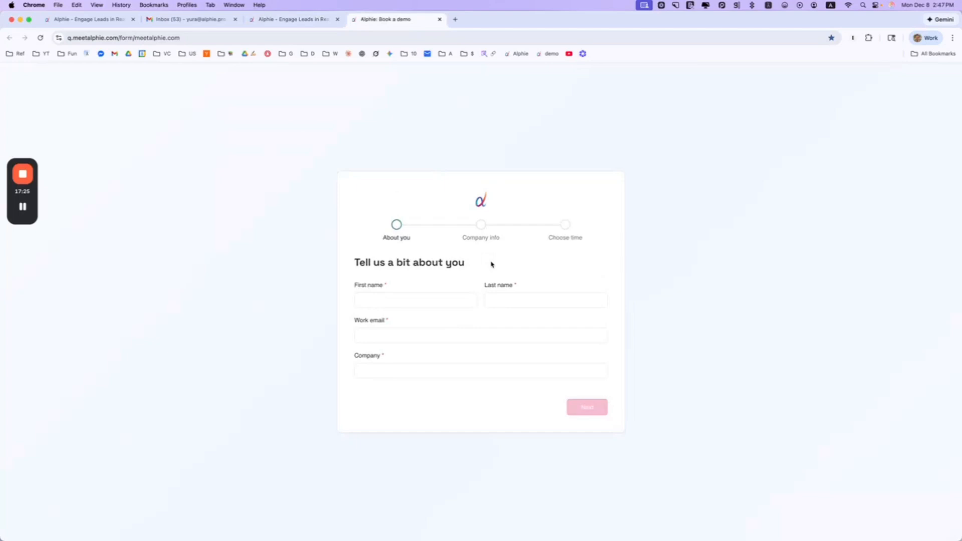
Submit the form's first step with the lead's name, work email and company 'Alphie', then check Slack
{"action": "left_click", "coordinate": [425, 301]}
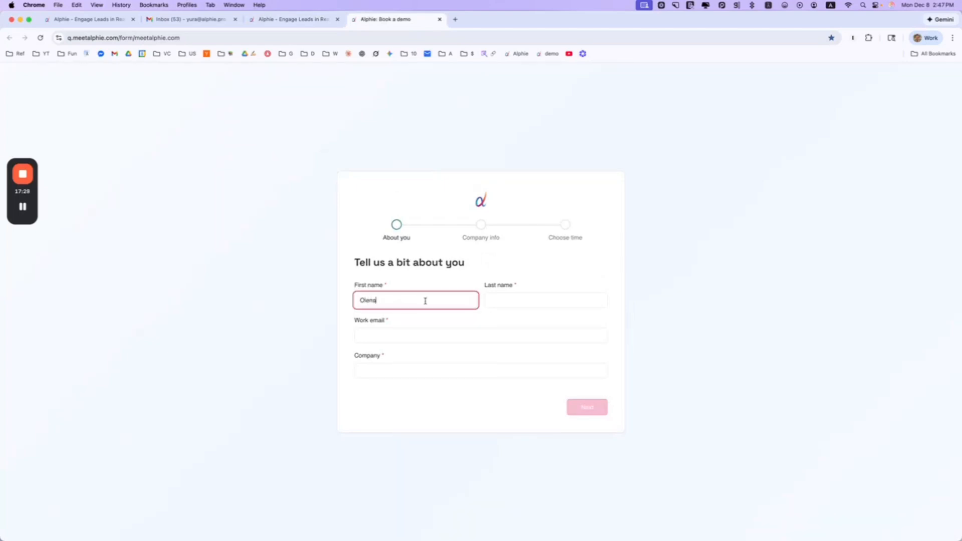
{"action": "left_click", "coordinate": [541, 302]}
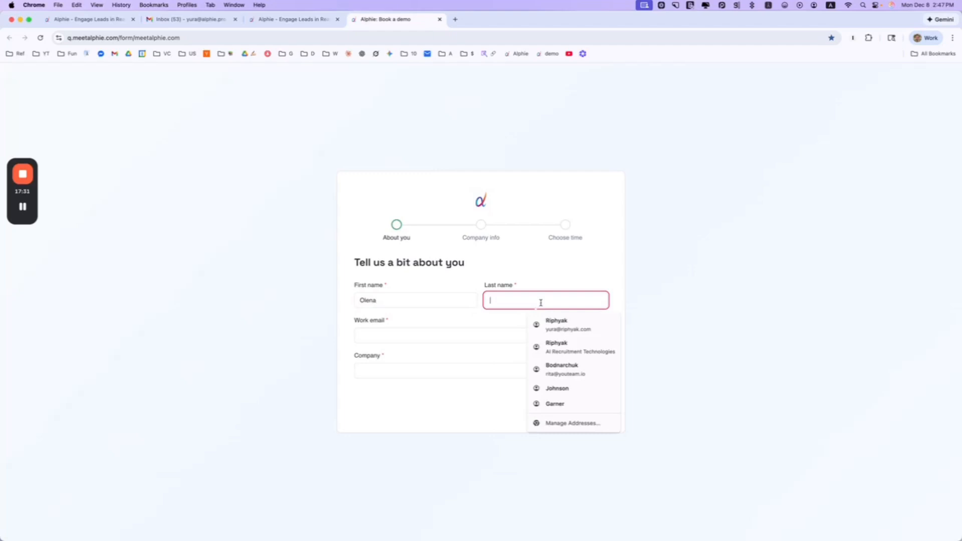
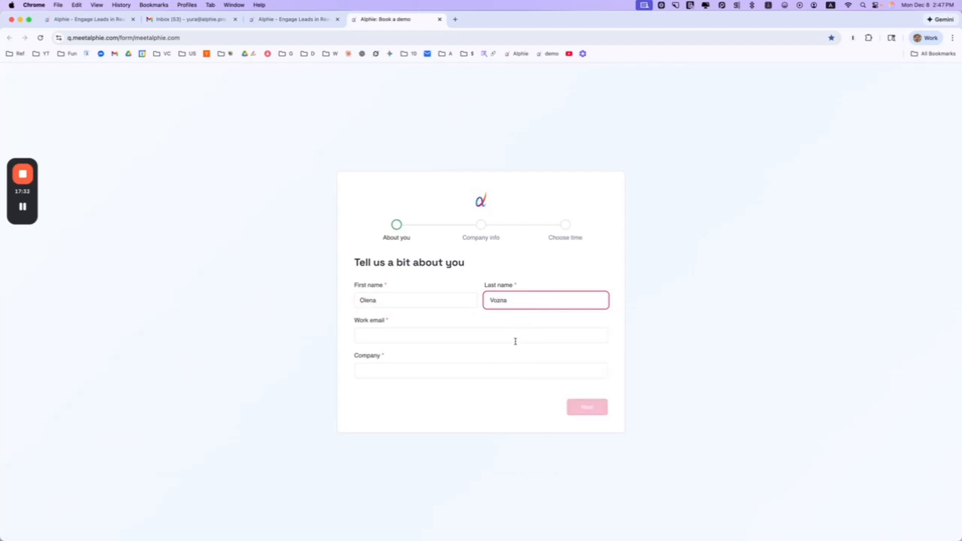
{"action": "left_click", "coordinate": [514, 337]}
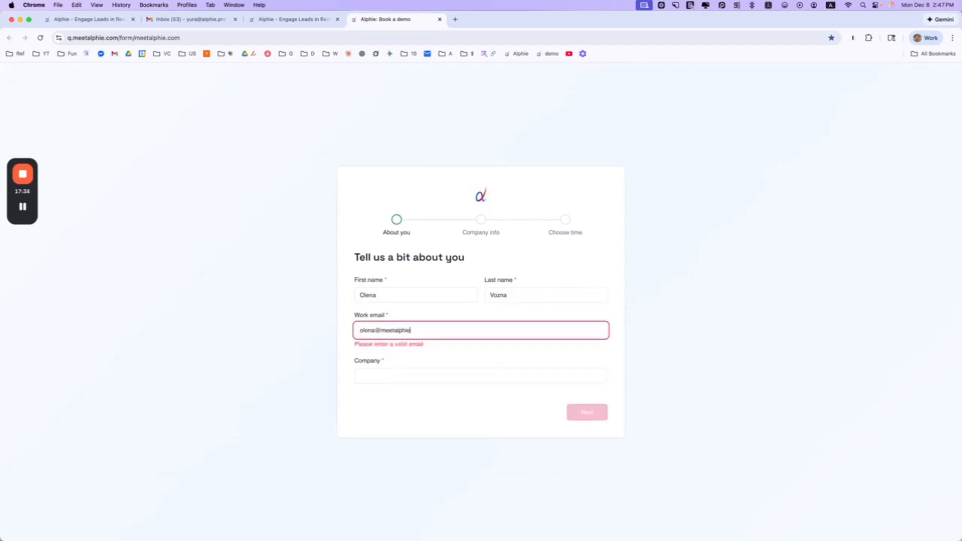
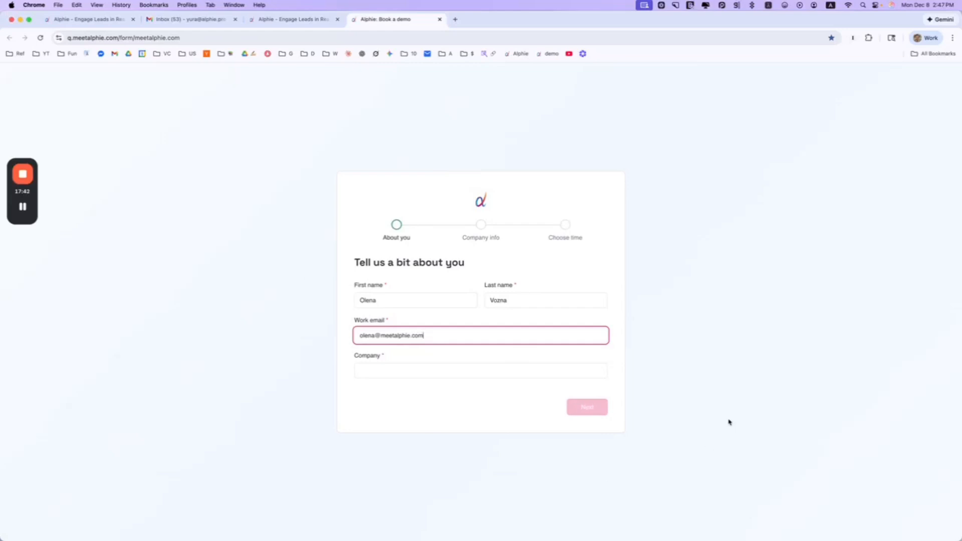
{"action": "left_click", "coordinate": [408, 372]}
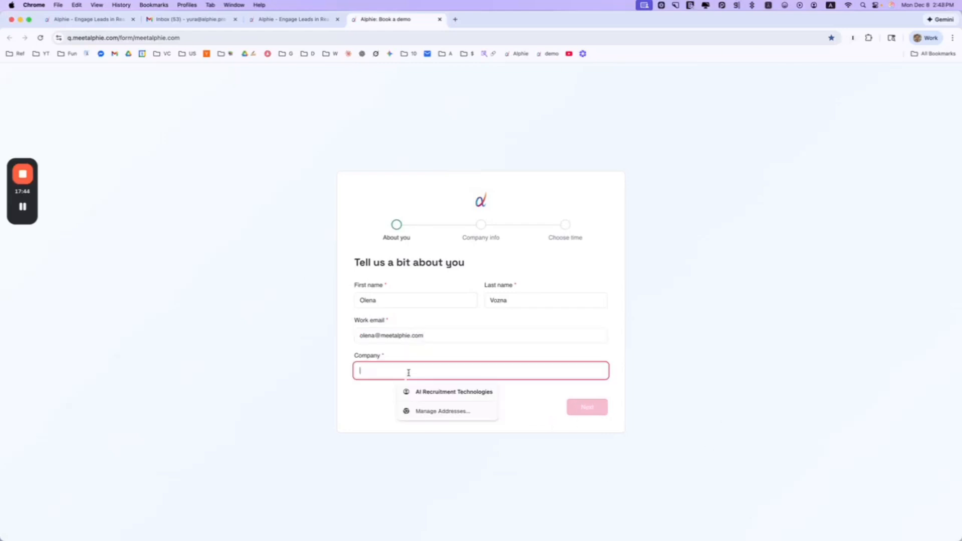
{"action": "type", "text": "Alphie"}
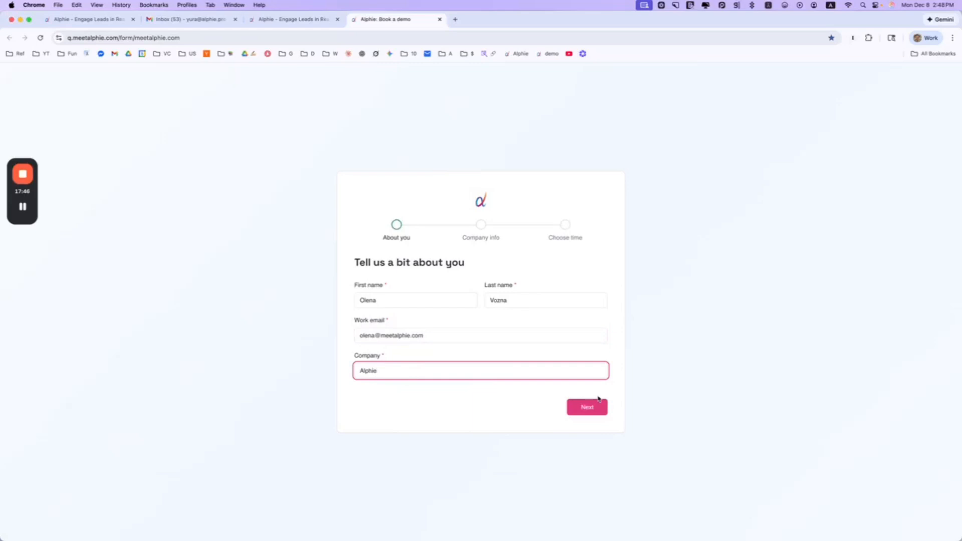
{"action": "left_click", "coordinate": [602, 407]}
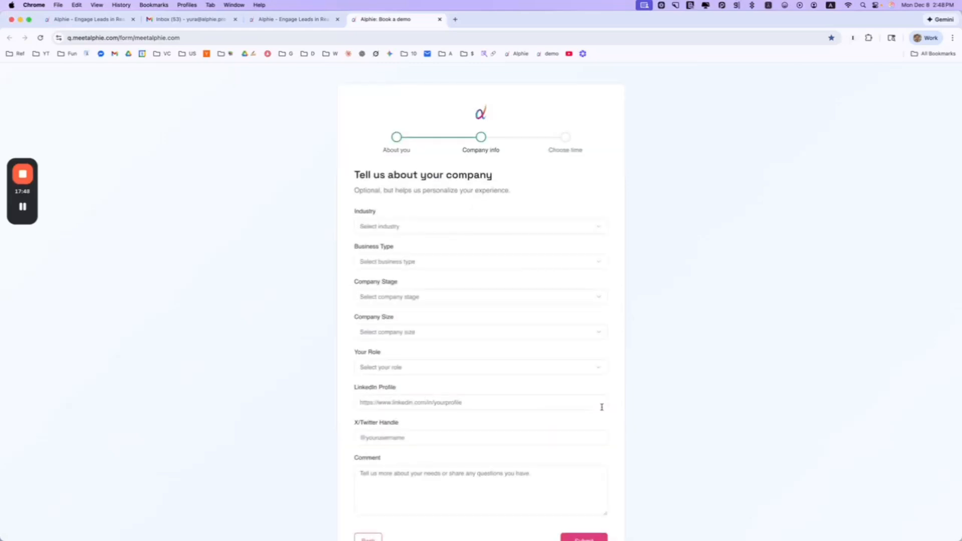
{"action": "left_click", "coordinate": [476, 521]}
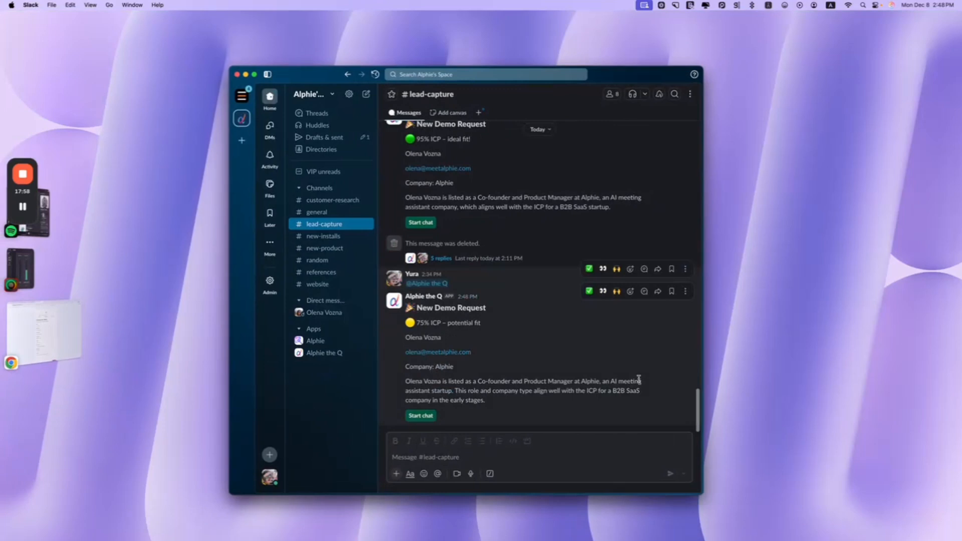
Review the 75% ICP demo request in #lead-capture and start a chat with the lead
{"action": "left_click_drag", "start_coordinate": [404, 391], "coordinate": [485, 391]}
{"action": "left_click", "coordinate": [485, 391]}
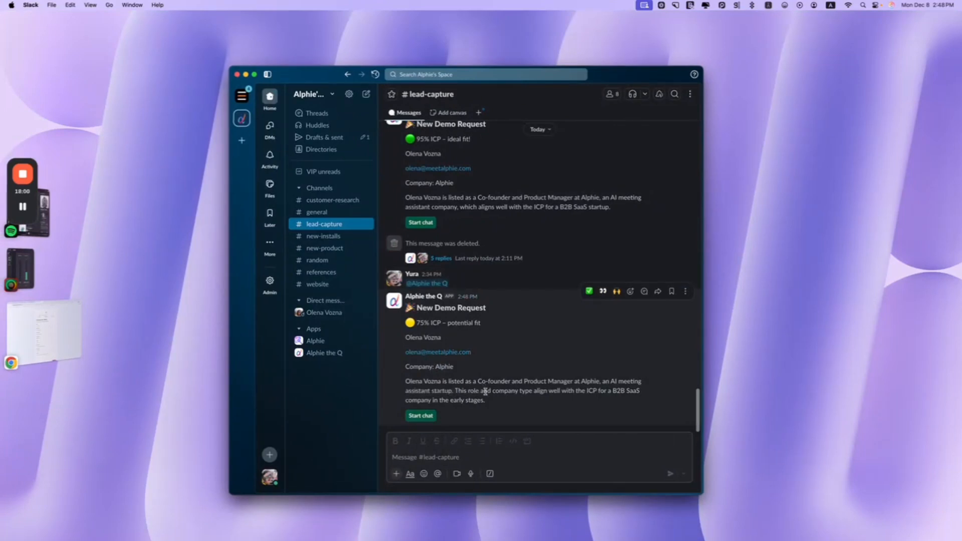
{"action": "left_click_drag", "start_coordinate": [500, 389], "coordinate": [523, 403]}
{"action": "left_click", "coordinate": [517, 370]}
{"action": "left_click", "coordinate": [522, 403]}
{"action": "left_click_drag", "start_coordinate": [420, 323], "coordinate": [450, 322]}
{"action": "left_click", "coordinate": [545, 410]}
{"action": "left_click_drag", "start_coordinate": [612, 390], "coordinate": [665, 408]}
{"action": "left_click", "coordinate": [641, 410]}
{"action": "left_click", "coordinate": [425, 416]}
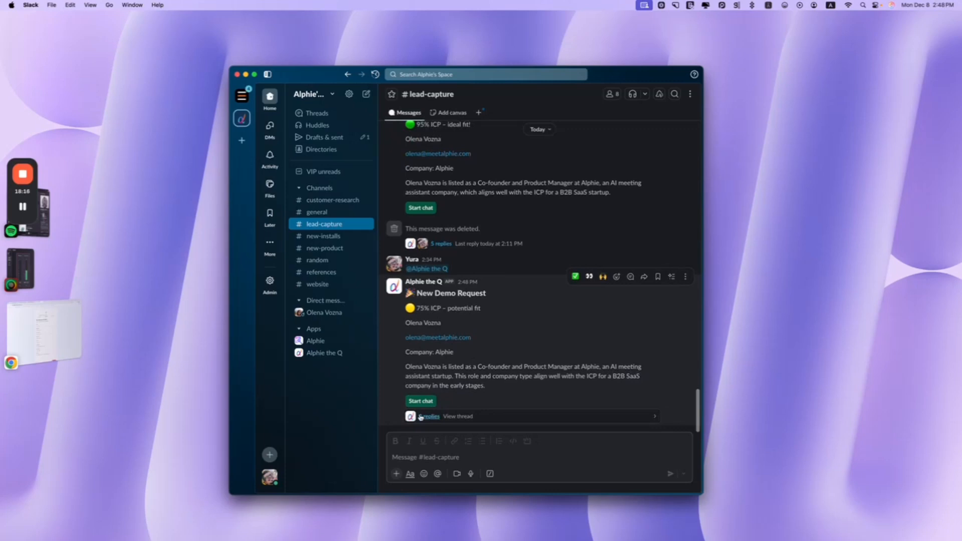
On the demo form, choose business type SaaS and company size 51-200
{"action": "left_click", "coordinate": [43, 328]}
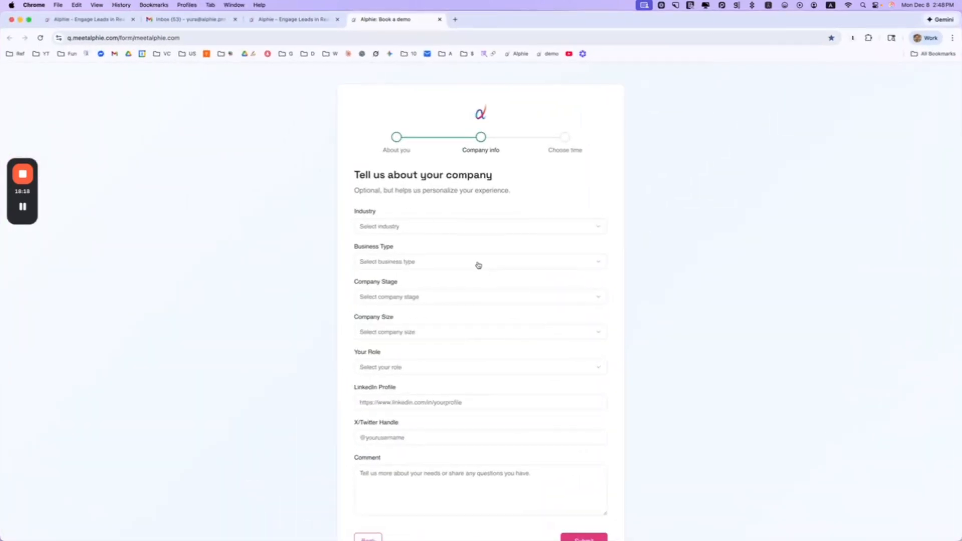
{"action": "left_click", "coordinate": [478, 265]}
{"action": "left_click", "coordinate": [464, 279]}
{"action": "left_click", "coordinate": [431, 328]}
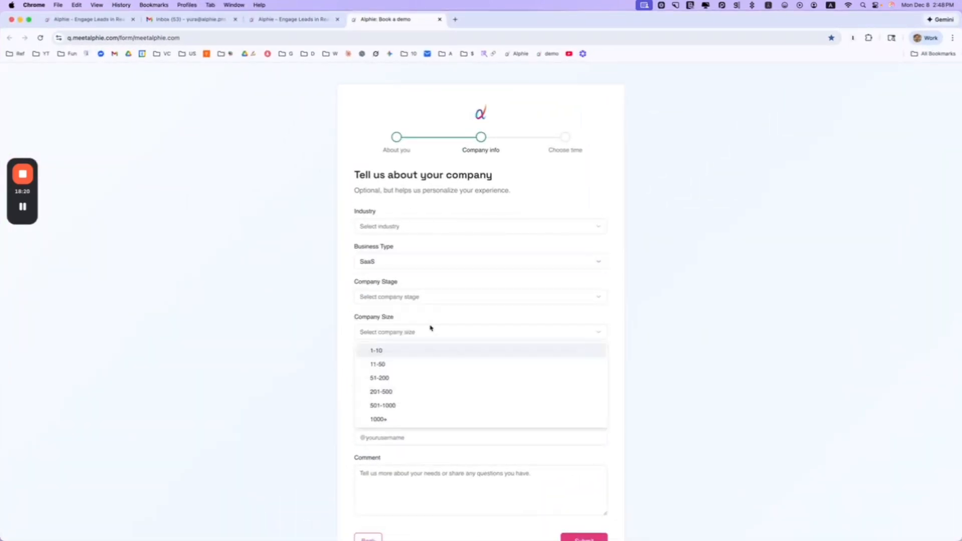
{"action": "left_click", "coordinate": [436, 380]}
{"action": "scroll", "coordinate": [483, 390], "scroll_direction": "down", "scroll_amount": 2}
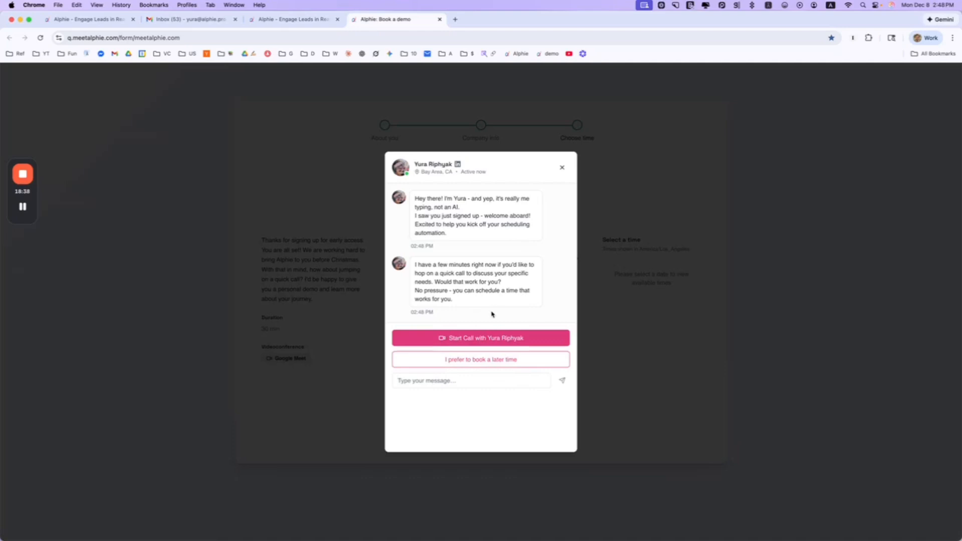
Send 'Hi' to the host in the live chat popup
{"action": "left_click", "coordinate": [443, 384]}
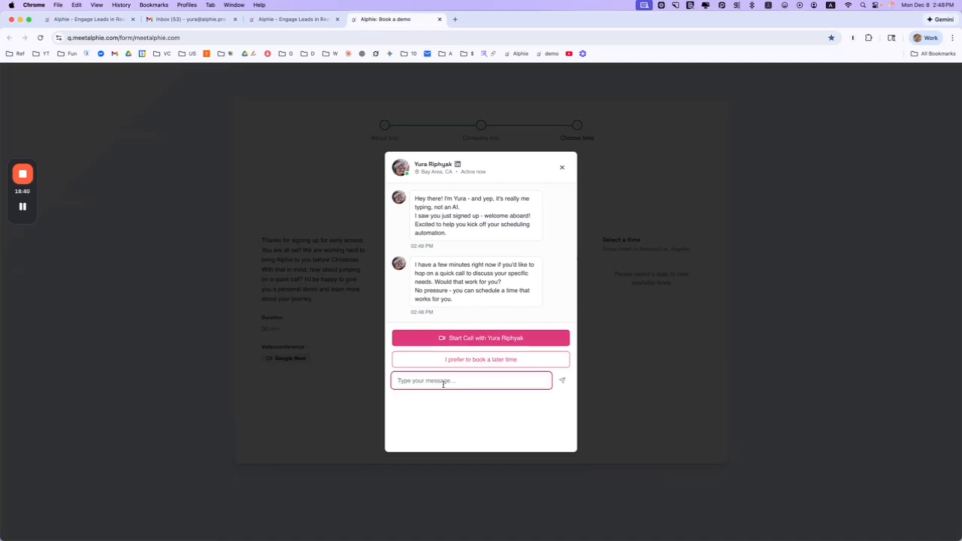
{"action": "type", "text": "Hi Yura"}
{"action": "left_click", "coordinate": [562, 381]}
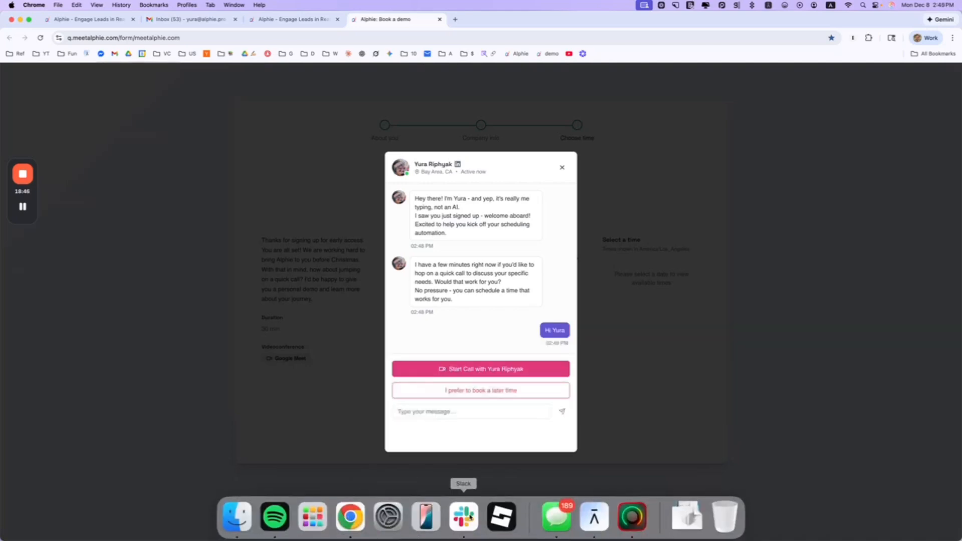
{"action": "left_click", "coordinate": [462, 516]}
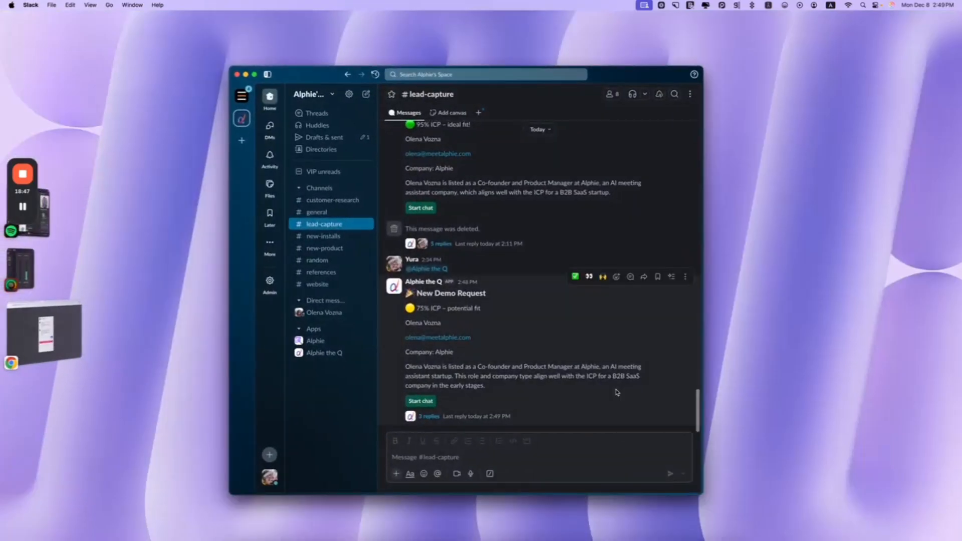
Reply 'Hey! Thanks for responding' in the Slack thread, then start the Google Meet call from the chat
{"action": "left_click", "coordinate": [488, 415]}
{"action": "left_click", "coordinate": [564, 422]}
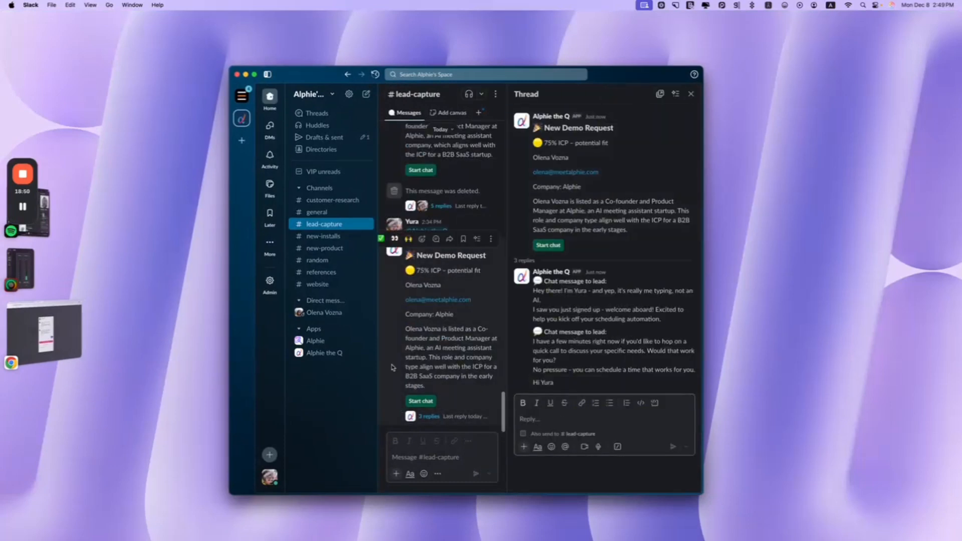
{"action": "type", "text": "Hey! Thanks for responding"}
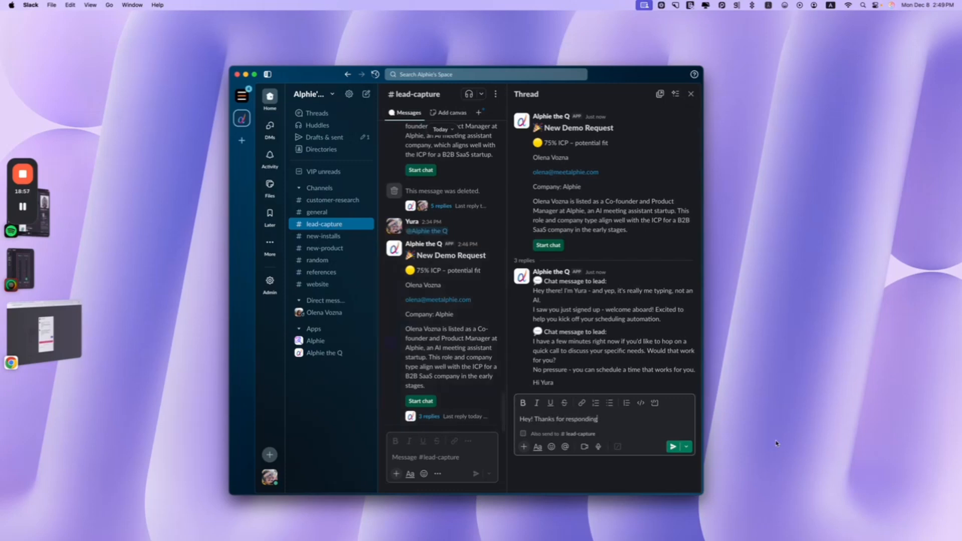
{"action": "key", "text": "Return"}
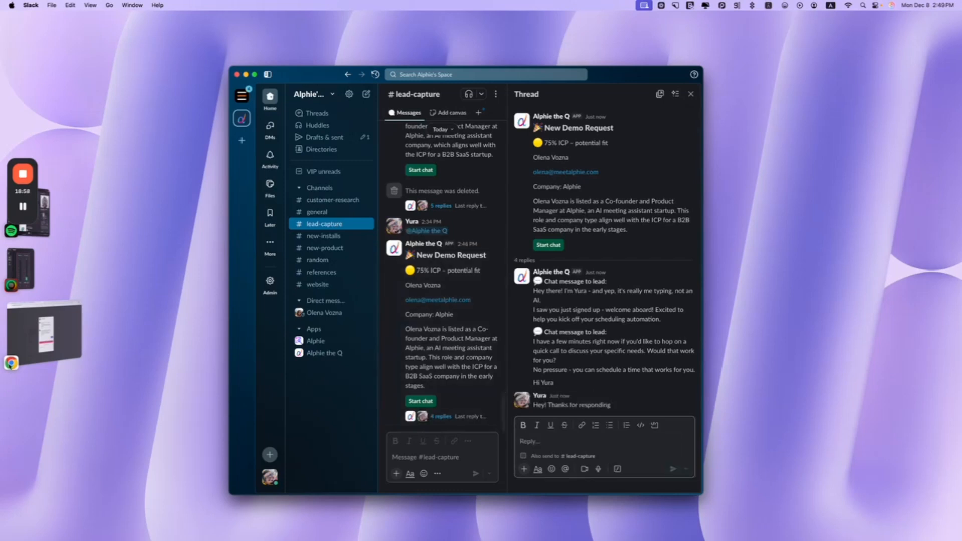
{"action": "left_click", "coordinate": [44, 330]}
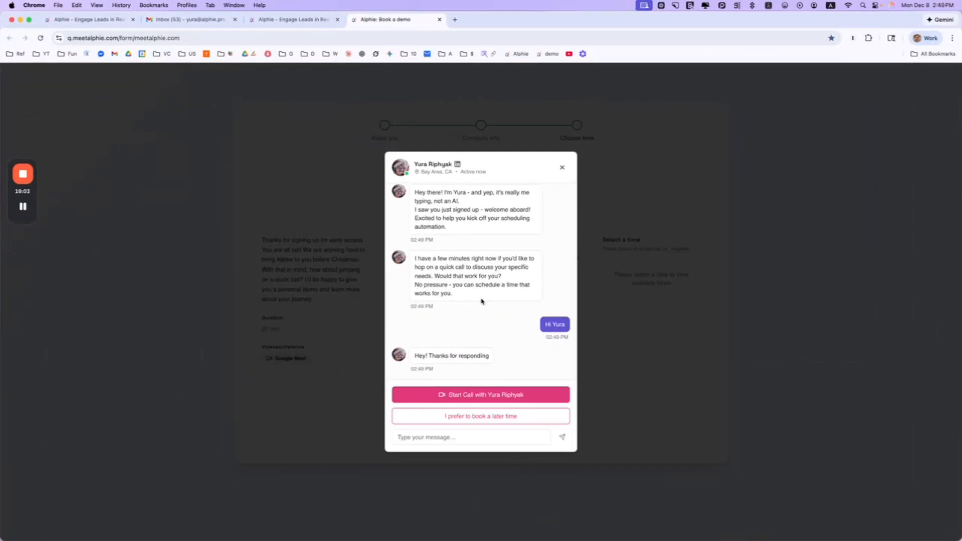
{"action": "left_click", "coordinate": [510, 395]}
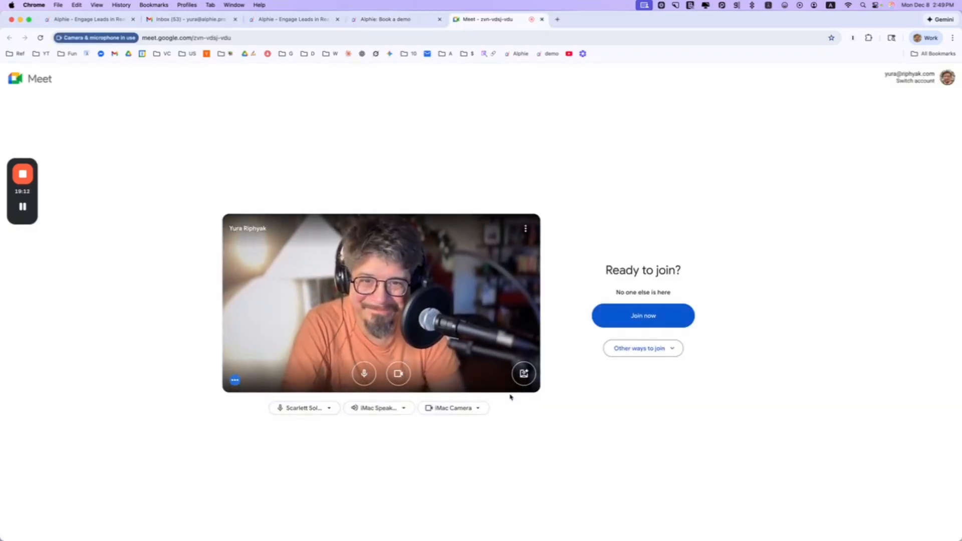